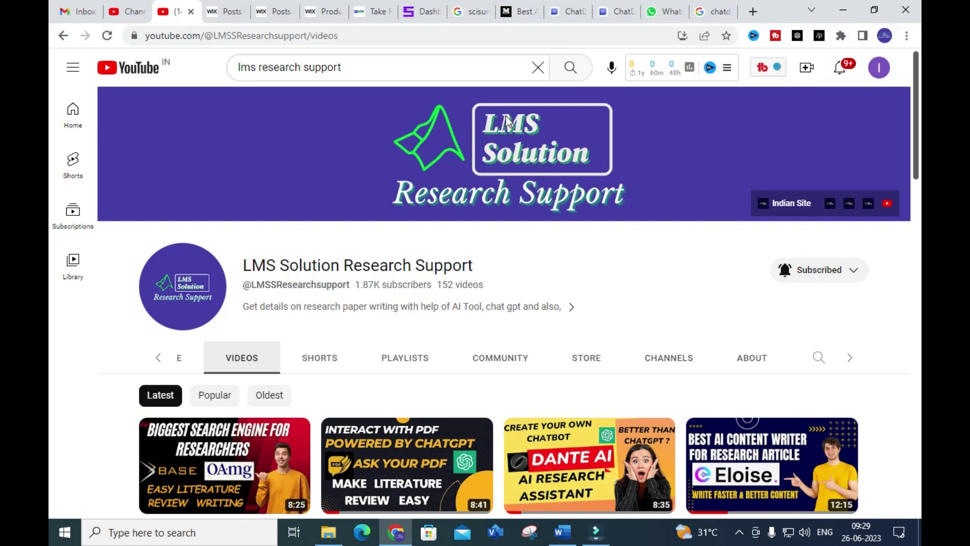
View the SciSummary entry in the Google search results and switch to the open SciSummary dashboard.
{"action": "left_click", "coordinate": [475, 6]}
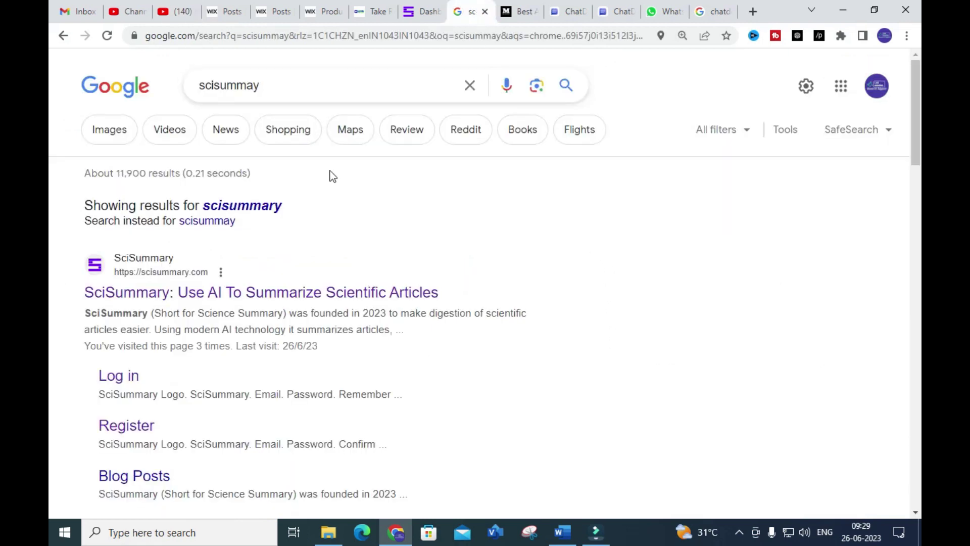
{"action": "scroll", "coordinate": [354, 202], "scroll_direction": "down", "scroll_amount": 1}
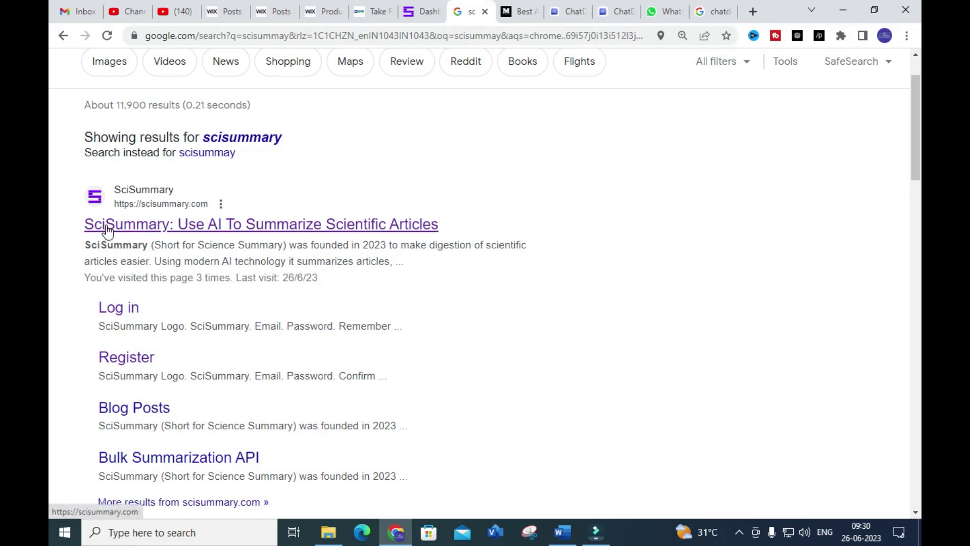
{"action": "left_click", "coordinate": [411, 11]}
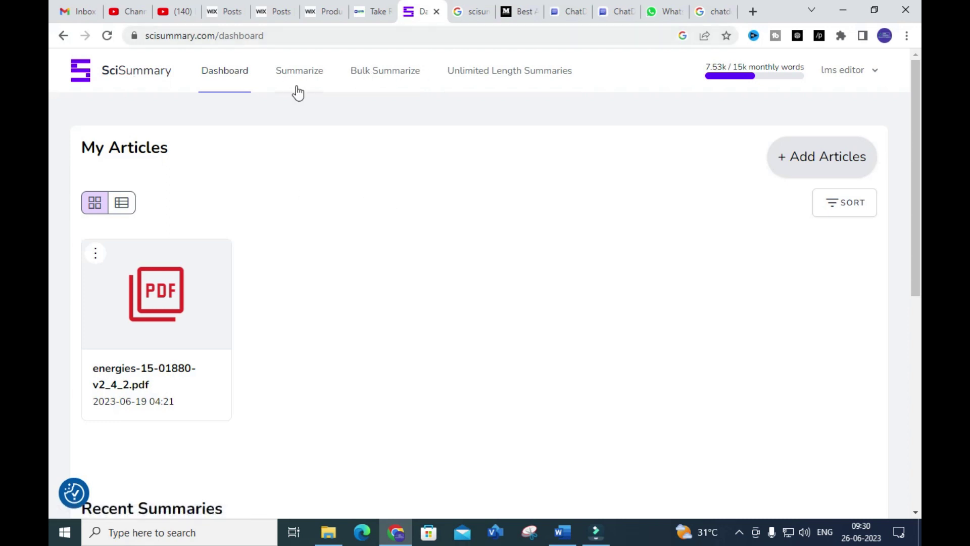
Open the Summarize page and look over the File, URL and Text formats for requesting a new summary.
{"action": "left_click", "coordinate": [290, 71]}
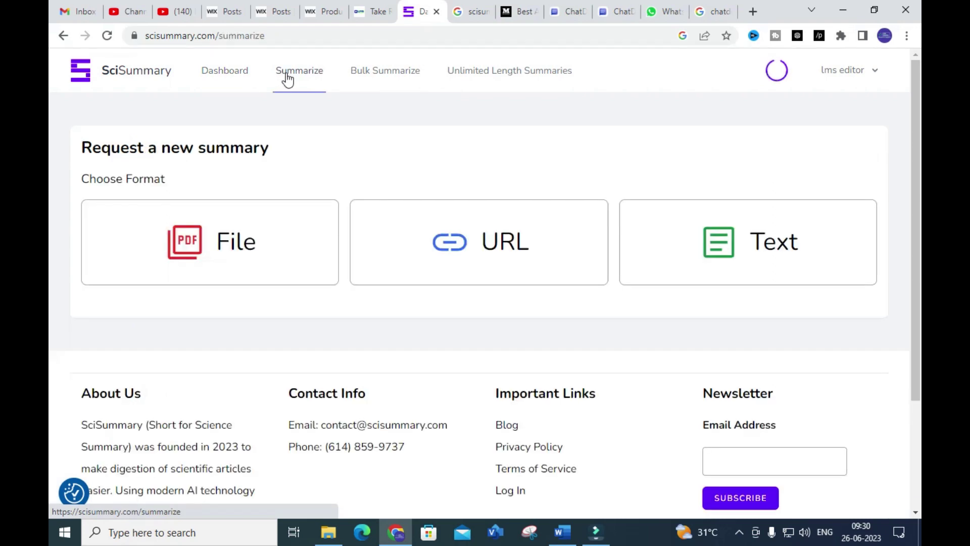
{"action": "scroll", "coordinate": [225, 135], "scroll_direction": "down", "scroll_amount": 3}
{"action": "scroll", "coordinate": [222, 138], "scroll_direction": "up", "scroll_amount": 1}
{"action": "scroll", "coordinate": [223, 138], "scroll_direction": "down", "scroll_amount": 2}
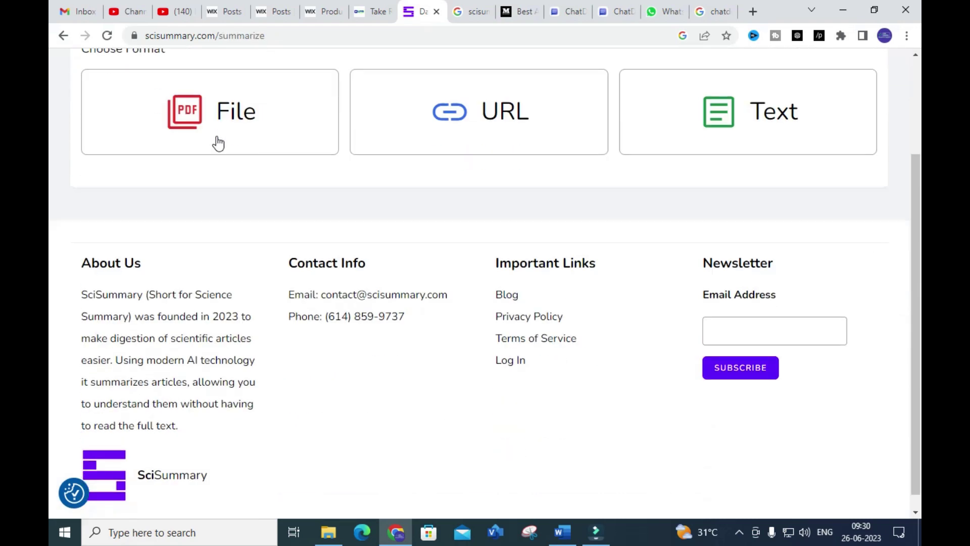
{"action": "scroll", "coordinate": [216, 143], "scroll_direction": "up", "scroll_amount": 3}
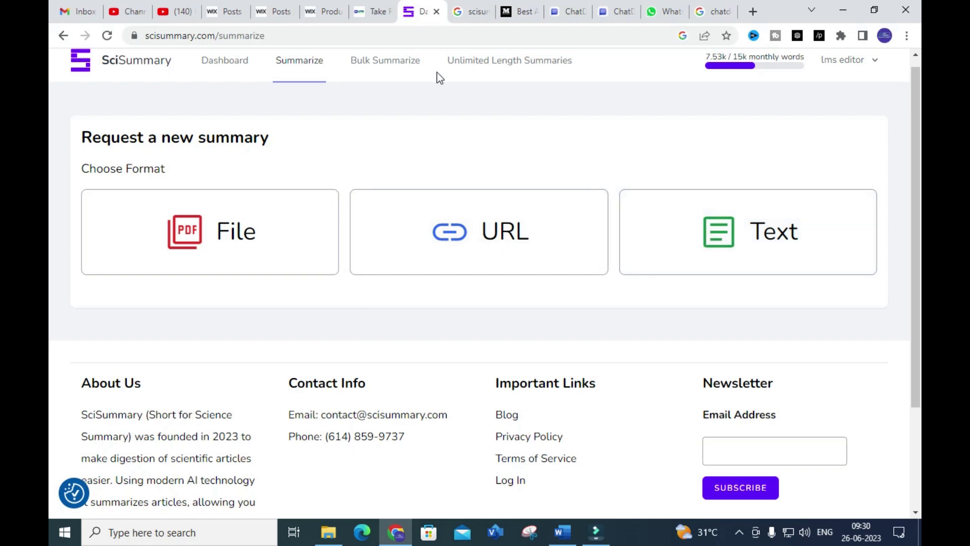
Open Bulk Summarize and review the available summary modes and languages without changing the settings.
{"action": "left_click", "coordinate": [404, 62]}
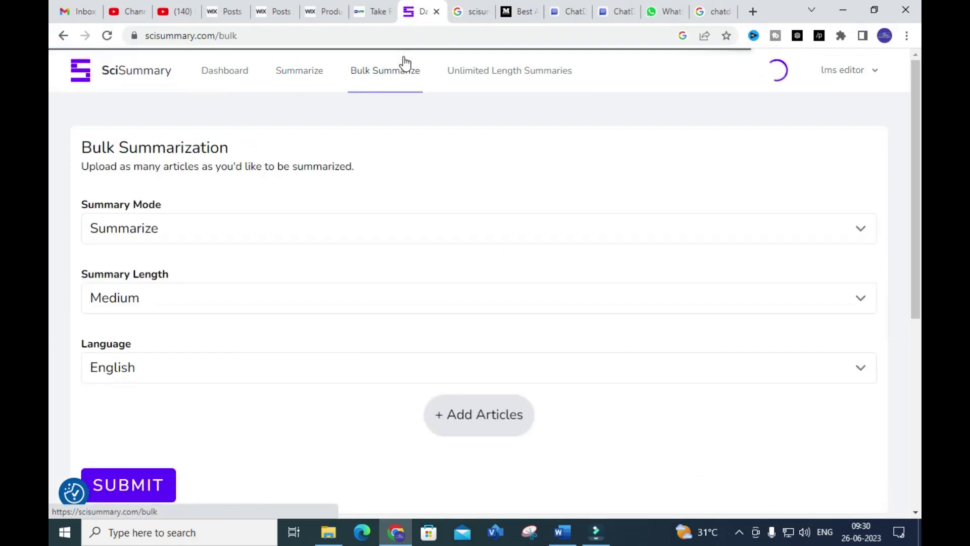
{"action": "left_click", "coordinate": [242, 226]}
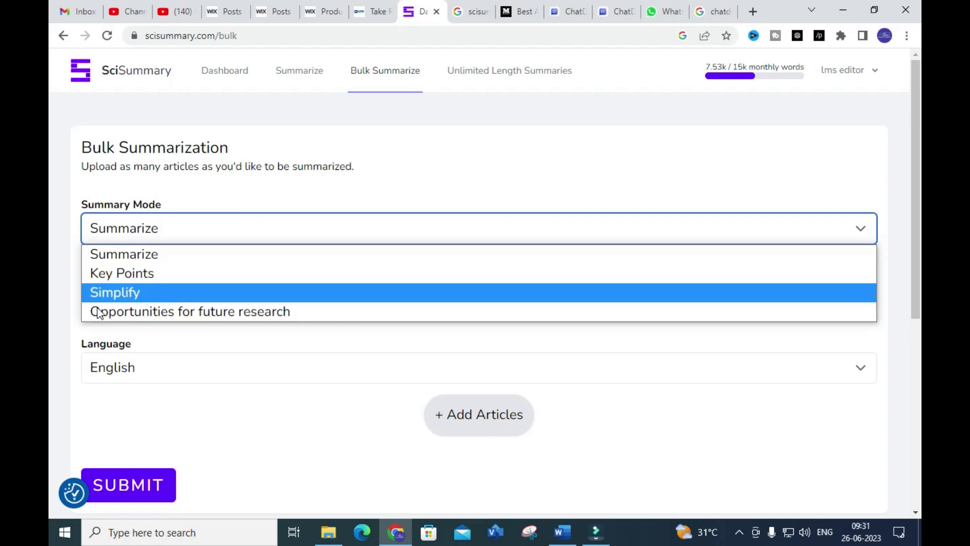
{"action": "left_click", "coordinate": [258, 370]}
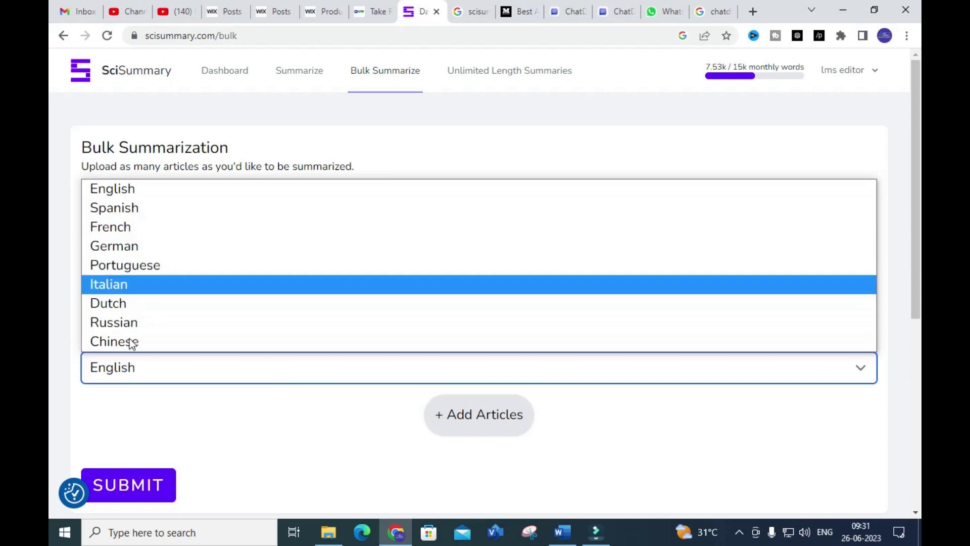
{"action": "left_click", "coordinate": [196, 436]}
{"action": "left_click_drag", "start_coordinate": [242, 430], "coordinate": [196, 437]}
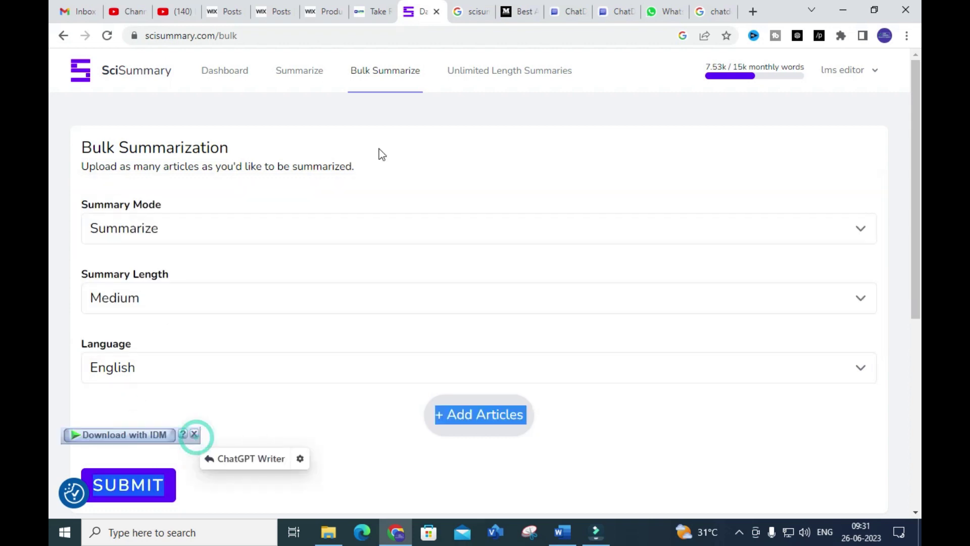
Open Unlimited Length Summaries and review the Premium and Premium+ subscription plans.
{"action": "left_click", "coordinate": [519, 75]}
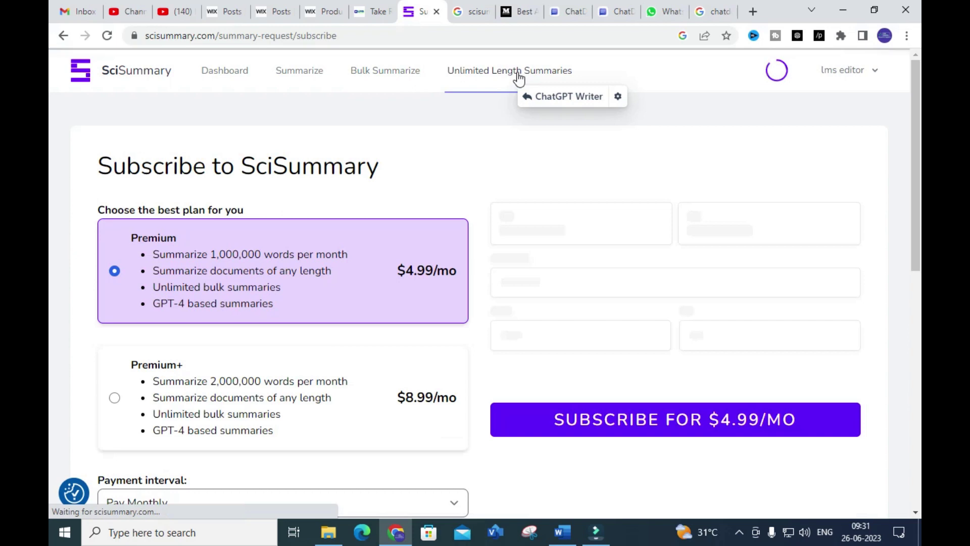
{"action": "scroll", "coordinate": [50, 198], "scroll_direction": "down", "scroll_amount": 1}
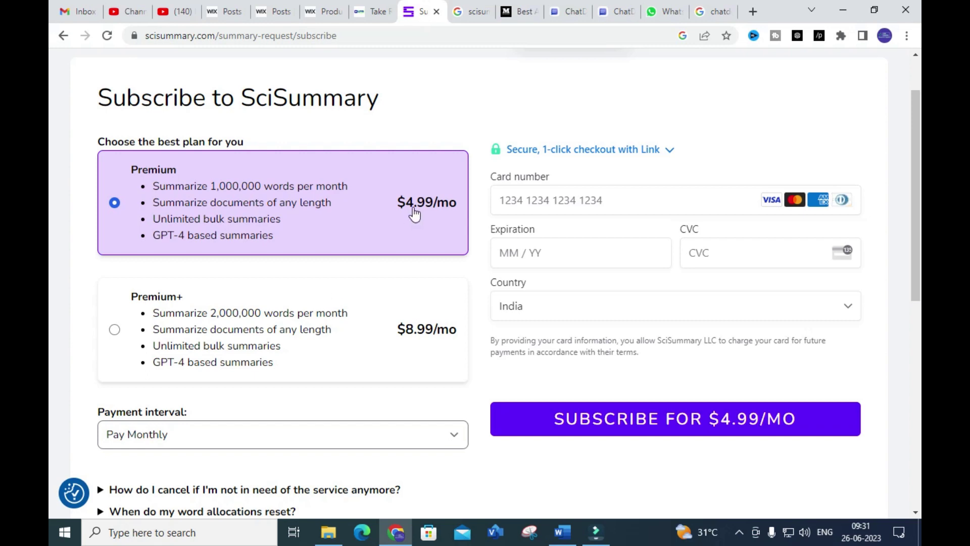
{"action": "scroll", "coordinate": [288, 236], "scroll_direction": "down", "scroll_amount": 5}
{"action": "scroll", "coordinate": [231, 273], "scroll_direction": "up", "scroll_amount": 5}
{"action": "scroll", "coordinate": [234, 271], "scroll_direction": "up", "scroll_amount": 1}
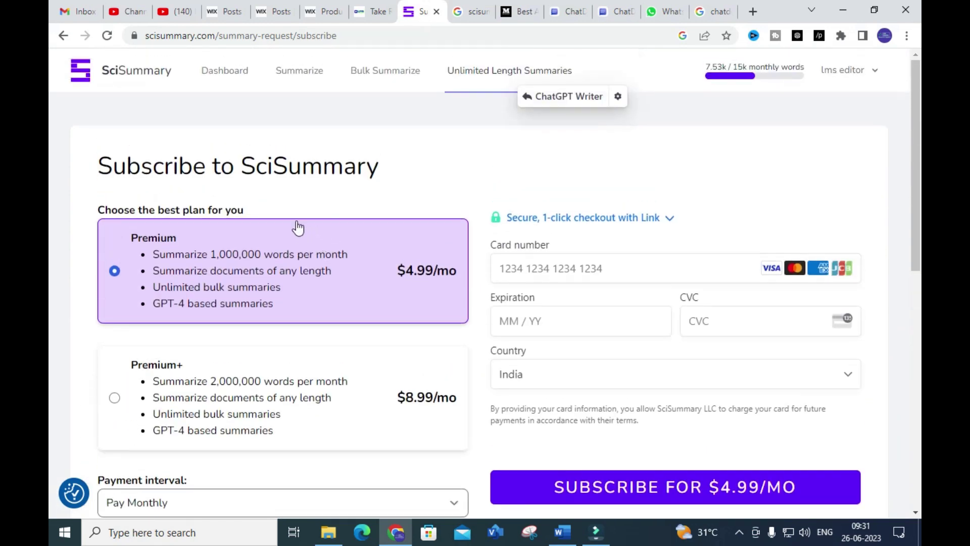
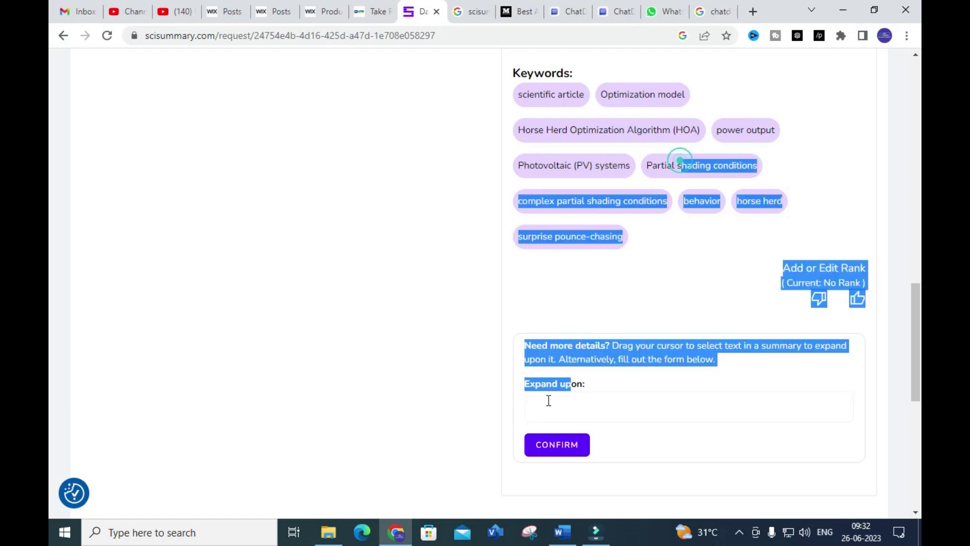
Clear the text selection and request an expansion upon "partial shading condition" for the article summary.
{"action": "left_click", "coordinate": [649, 172]}
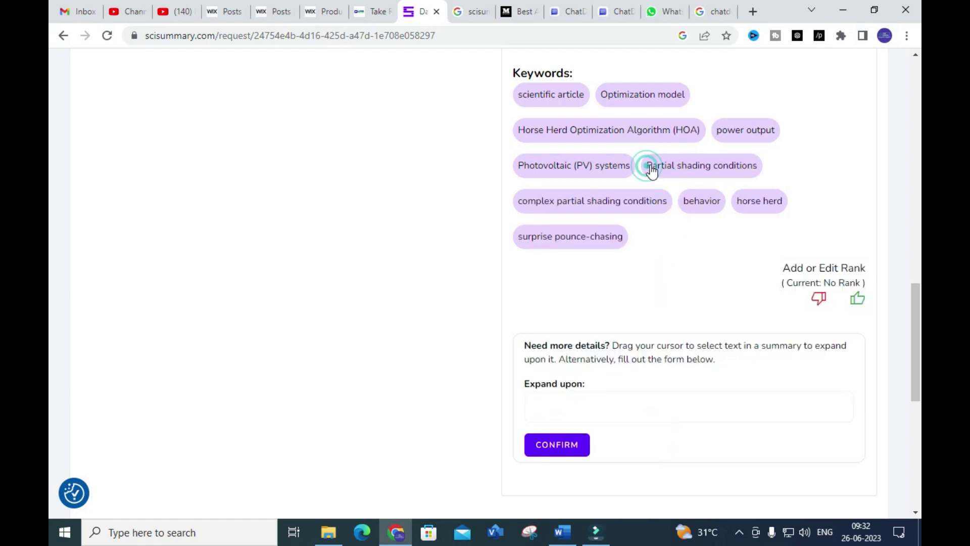
{"action": "right_click", "coordinate": [655, 167]}
{"action": "left_click", "coordinate": [626, 286]}
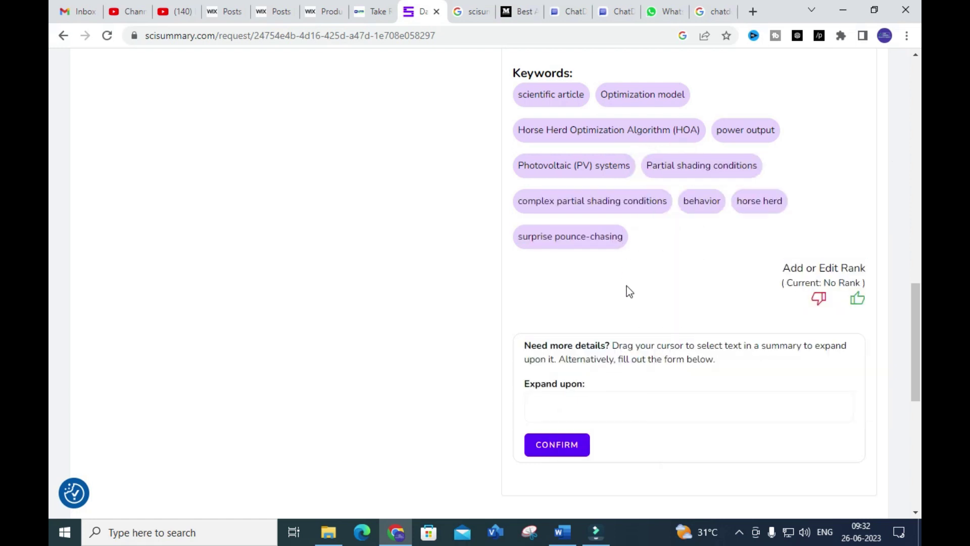
{"action": "left_click", "coordinate": [548, 408]}
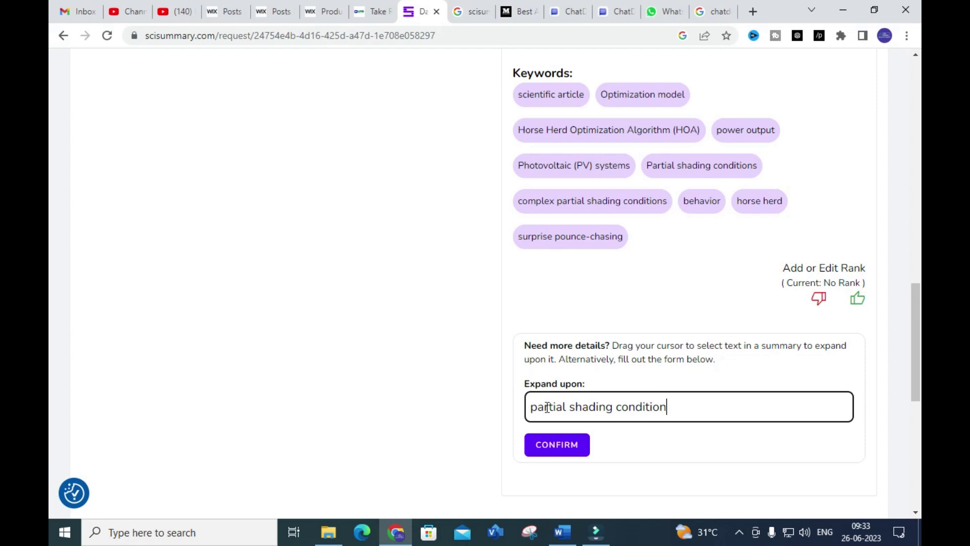
{"action": "left_click", "coordinate": [557, 451]}
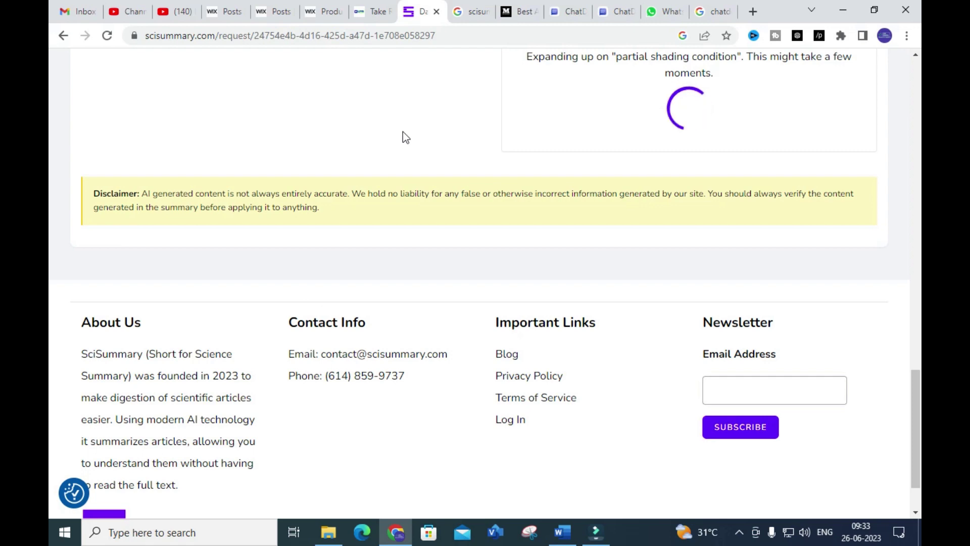
Unfold the "partial shading condition" expansion below the summary and read through its explanation.
{"action": "scroll", "coordinate": [402, 135], "scroll_direction": "up", "scroll_amount": 1}
{"action": "scroll", "coordinate": [399, 144], "scroll_direction": "up", "scroll_amount": 4}
{"action": "scroll", "coordinate": [397, 147], "scroll_direction": "down", "scroll_amount": 2}
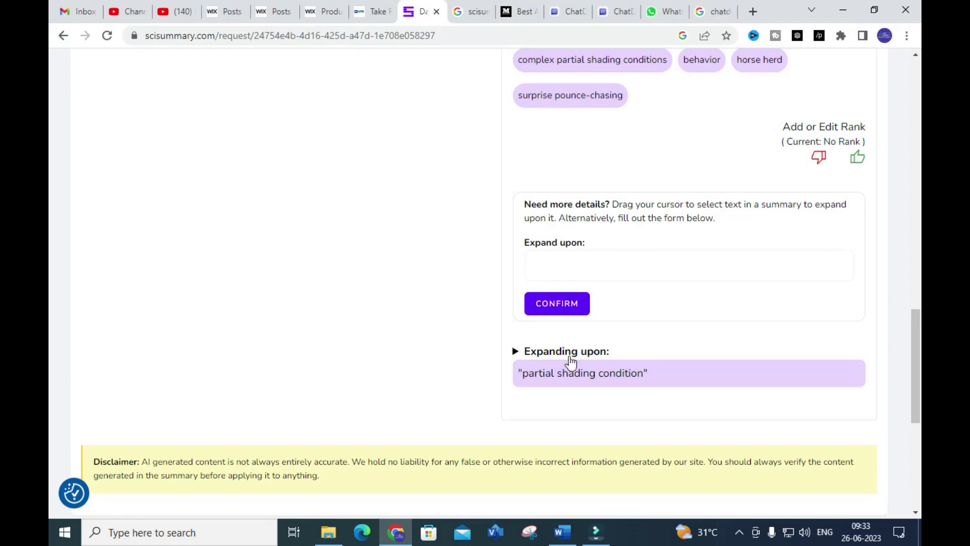
{"action": "left_click", "coordinate": [543, 373]}
{"action": "scroll", "coordinate": [546, 358], "scroll_direction": "down", "scroll_amount": 6}
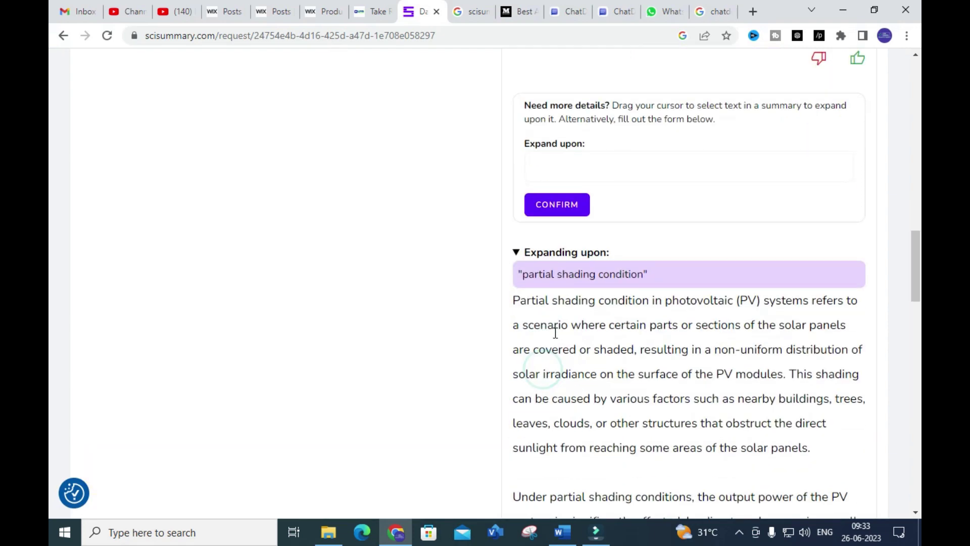
{"action": "scroll", "coordinate": [574, 300], "scroll_direction": "up", "scroll_amount": 3}
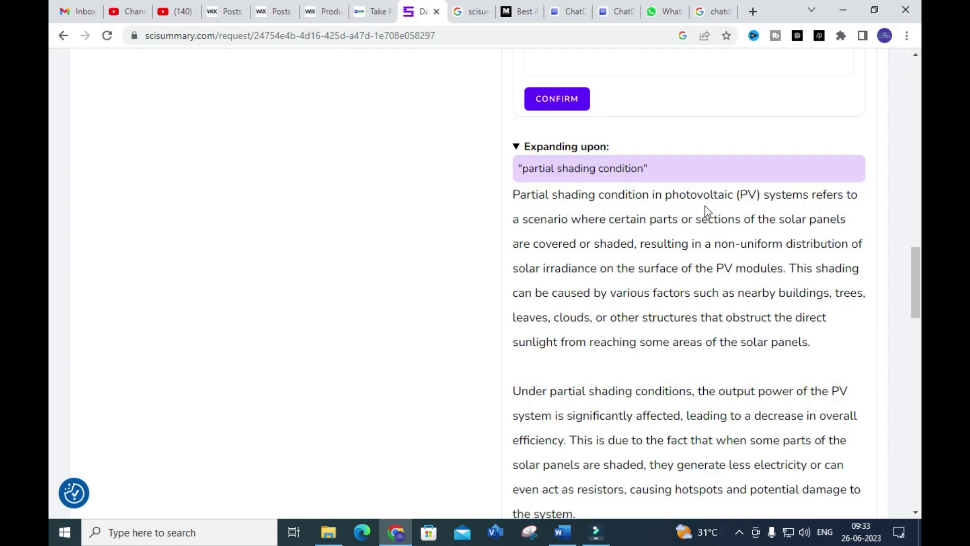
{"action": "scroll", "coordinate": [599, 239], "scroll_direction": "down", "scroll_amount": 15}
{"action": "scroll", "coordinate": [600, 233], "scroll_direction": "down", "scroll_amount": 3}
{"action": "scroll", "coordinate": [591, 237], "scroll_direction": "up", "scroll_amount": 20}
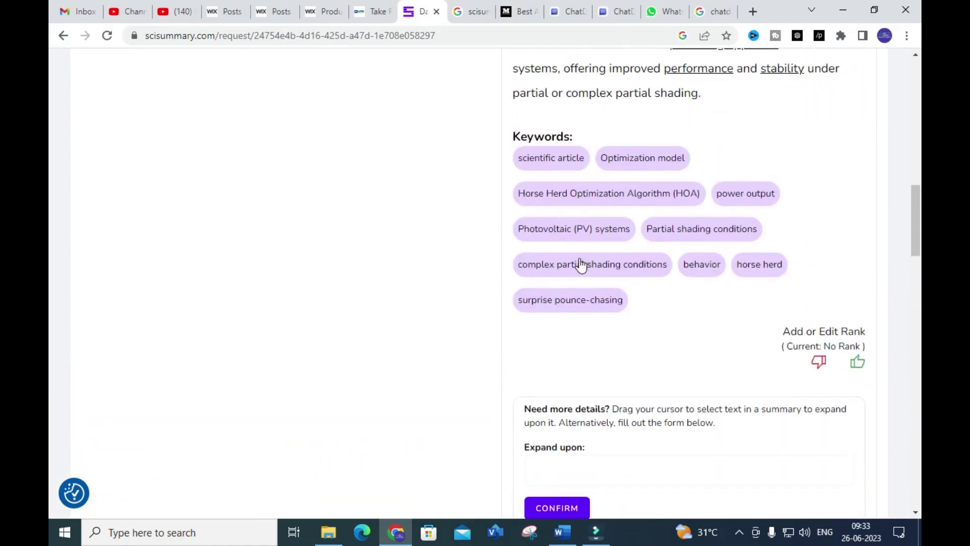
Review the Synopsis summary of energies-15-01880-v2_4_2.pdf from its beginning.
{"action": "scroll", "coordinate": [591, 273], "scroll_direction": "up", "scroll_amount": 15}
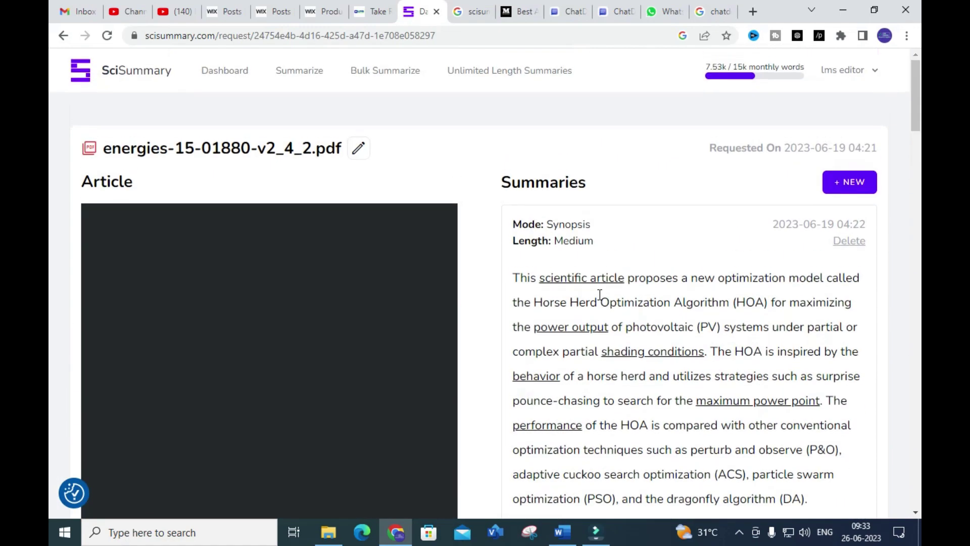
{"action": "scroll", "coordinate": [594, 282], "scroll_direction": "down", "scroll_amount": 8}
{"action": "scroll", "coordinate": [591, 286], "scroll_direction": "up", "scroll_amount": 8}
{"action": "mouse_move", "coordinate": [589, 289]}
Start a new file summary request with mode Opportunities for future research and length Medium.
{"action": "left_click", "coordinate": [299, 75]}
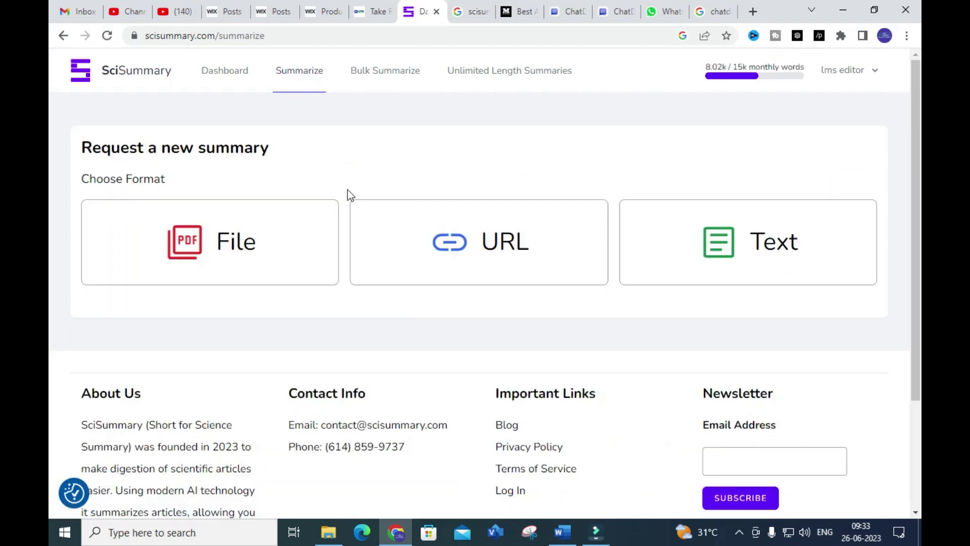
{"action": "left_click", "coordinate": [233, 248]}
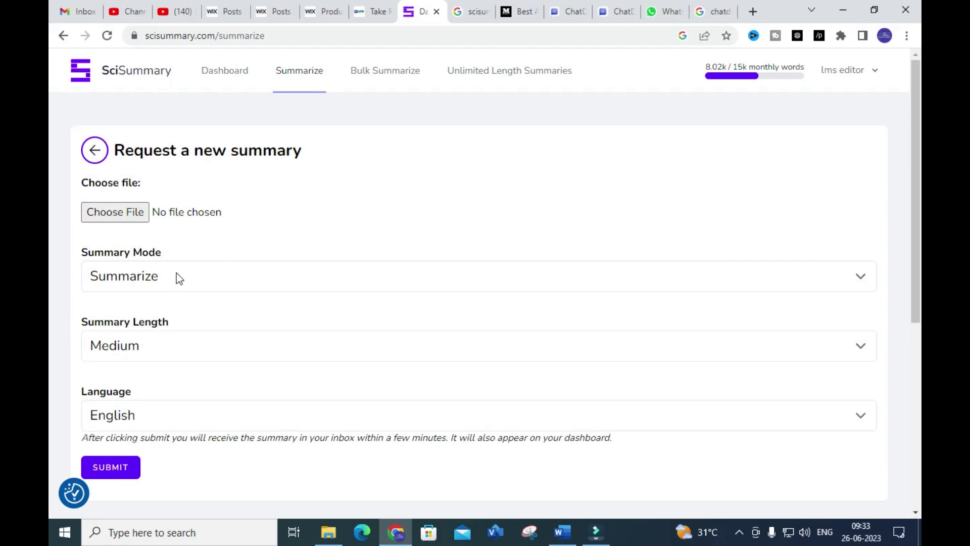
{"action": "scroll", "coordinate": [175, 277], "scroll_direction": "down", "scroll_amount": 4}
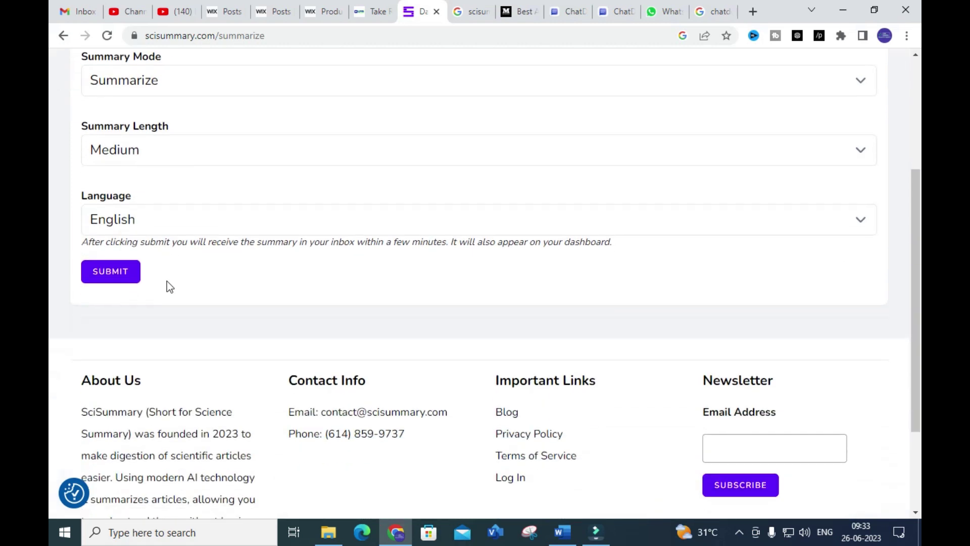
{"action": "scroll", "coordinate": [163, 283], "scroll_direction": "up", "scroll_amount": 4}
{"action": "left_click", "coordinate": [188, 273]}
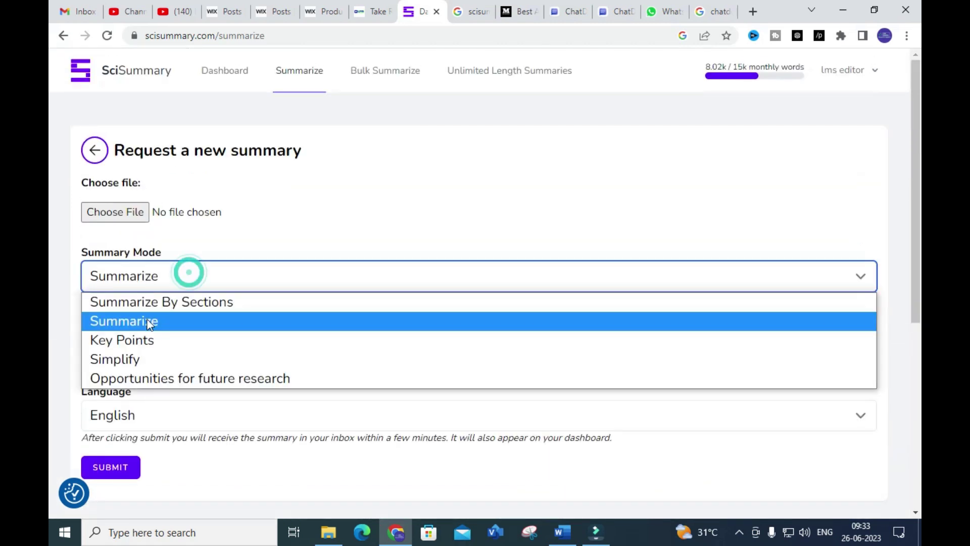
{"action": "left_click", "coordinate": [153, 378]}
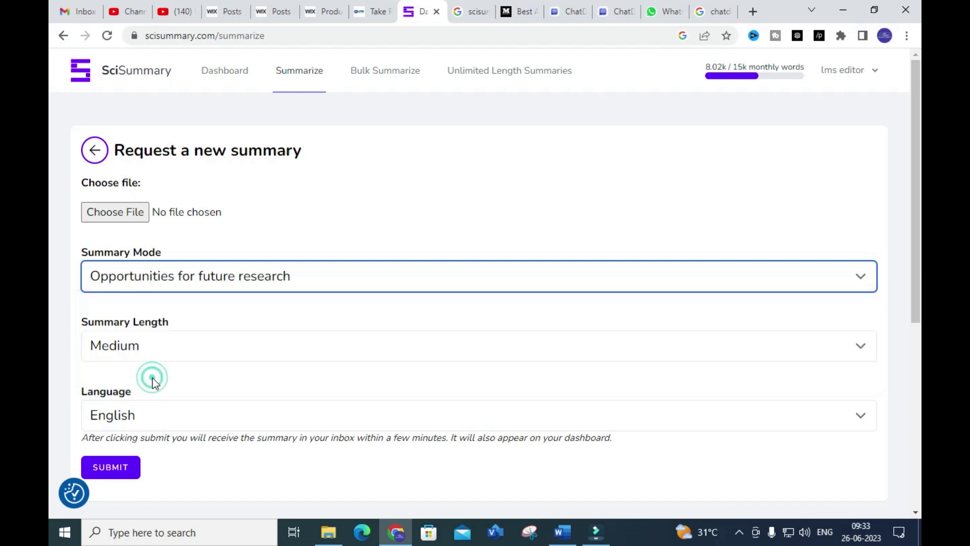
{"action": "left_click", "coordinate": [147, 356]}
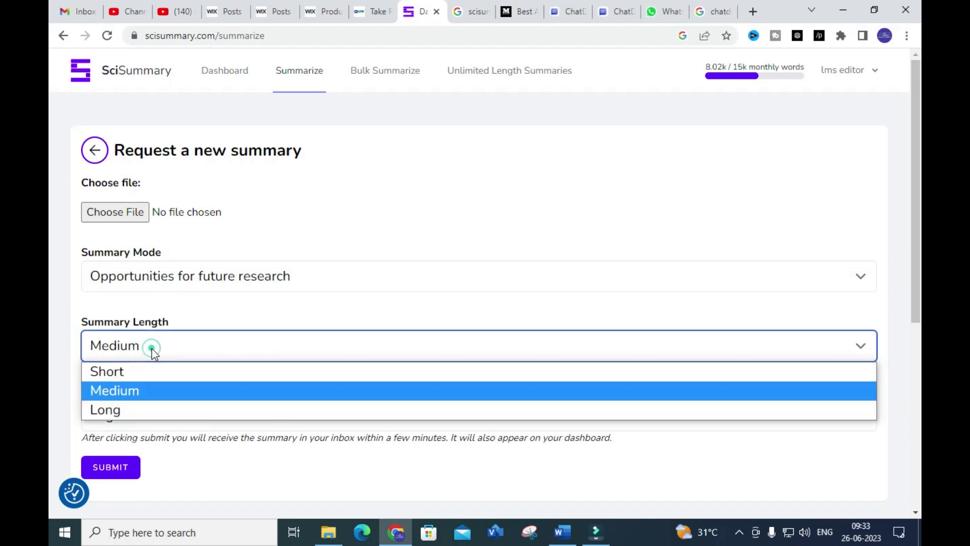
{"action": "left_click", "coordinate": [115, 392]}
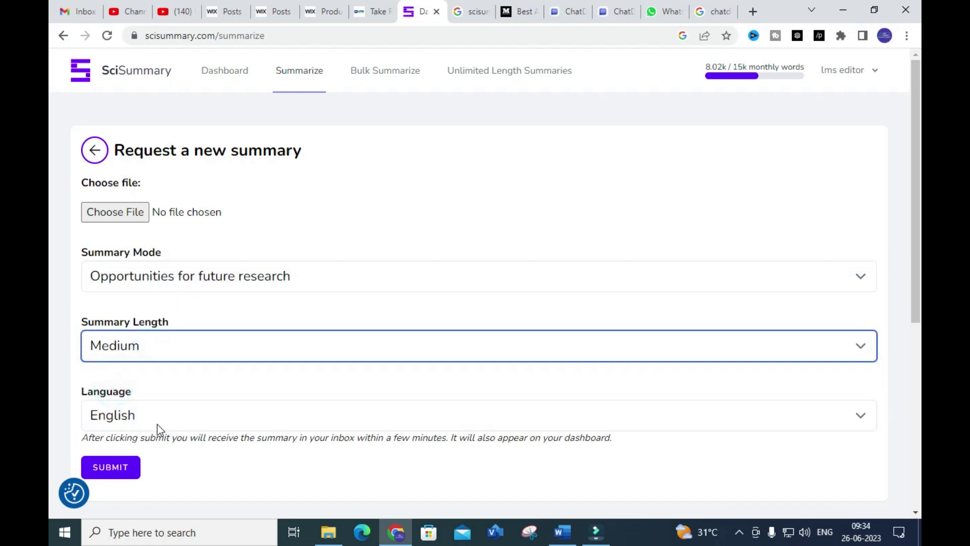
Choose mohapatra2017.pdf from the Desktop as the file for the summary request.
{"action": "left_click", "coordinate": [94, 210]}
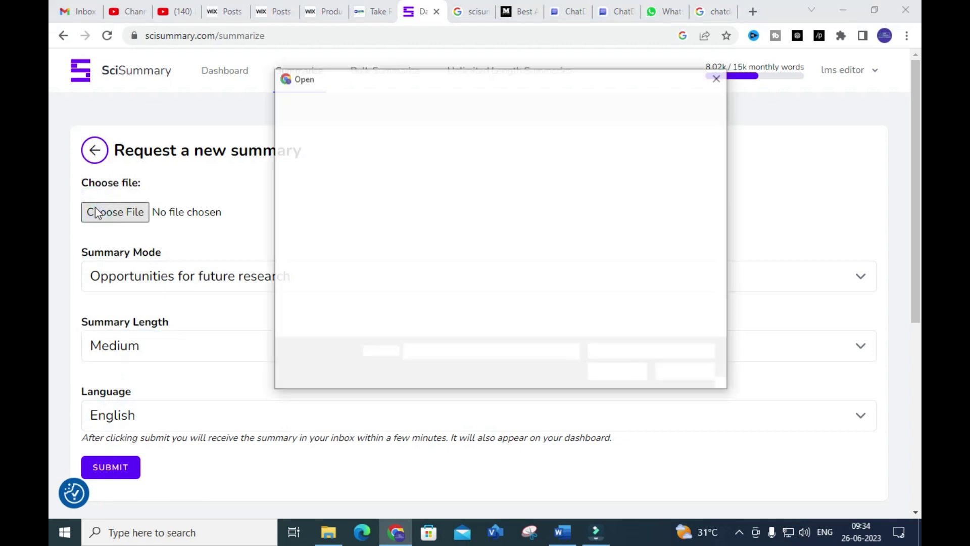
{"action": "scroll", "coordinate": [570, 247], "scroll_direction": "down", "scroll_amount": 3}
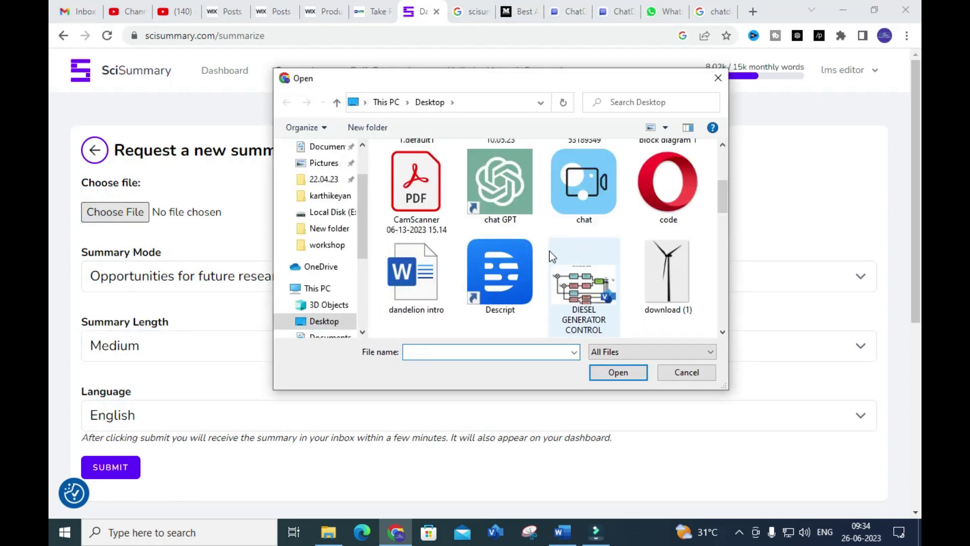
{"action": "scroll", "coordinate": [458, 235], "scroll_direction": "down", "scroll_amount": 4}
{"action": "scroll", "coordinate": [445, 217], "scroll_direction": "down", "scroll_amount": 6}
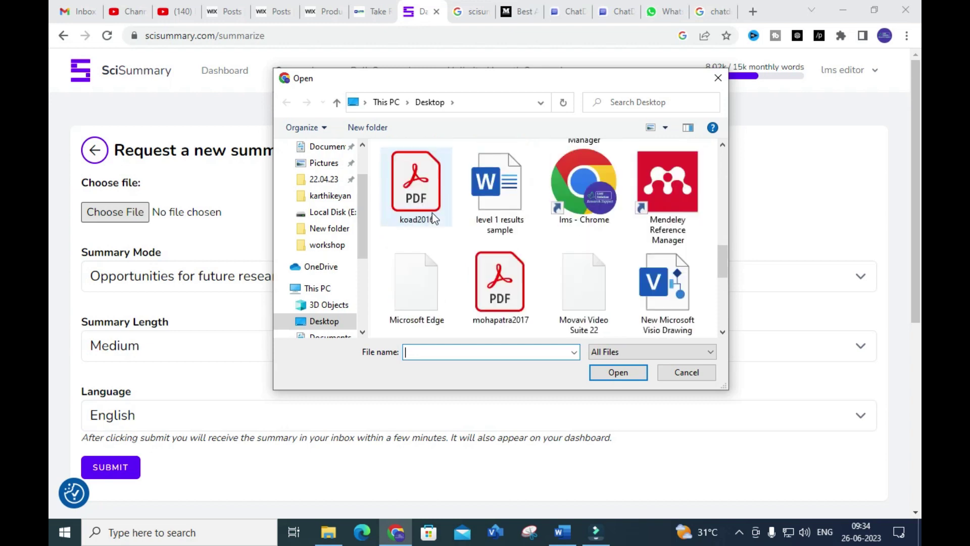
{"action": "left_click", "coordinate": [505, 196]}
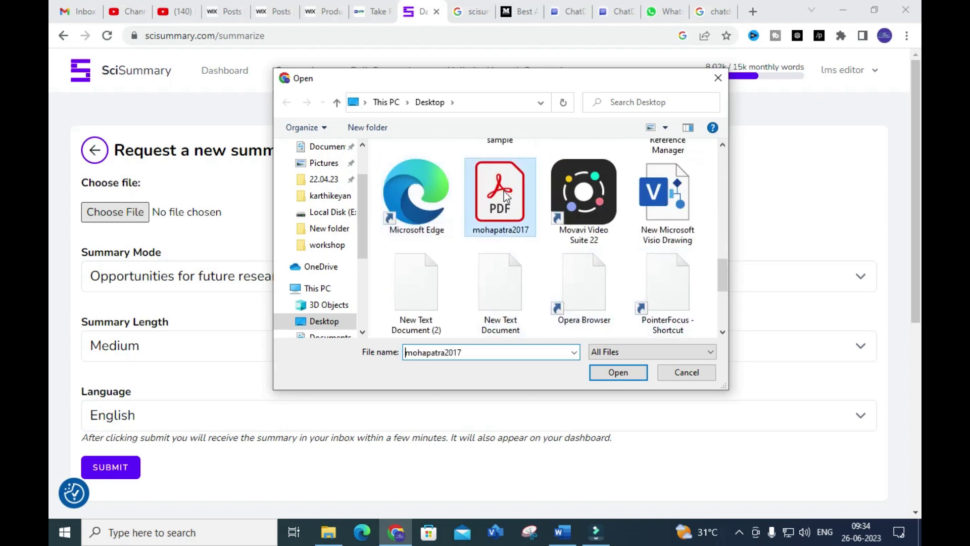
{"action": "left_click", "coordinate": [619, 374]}
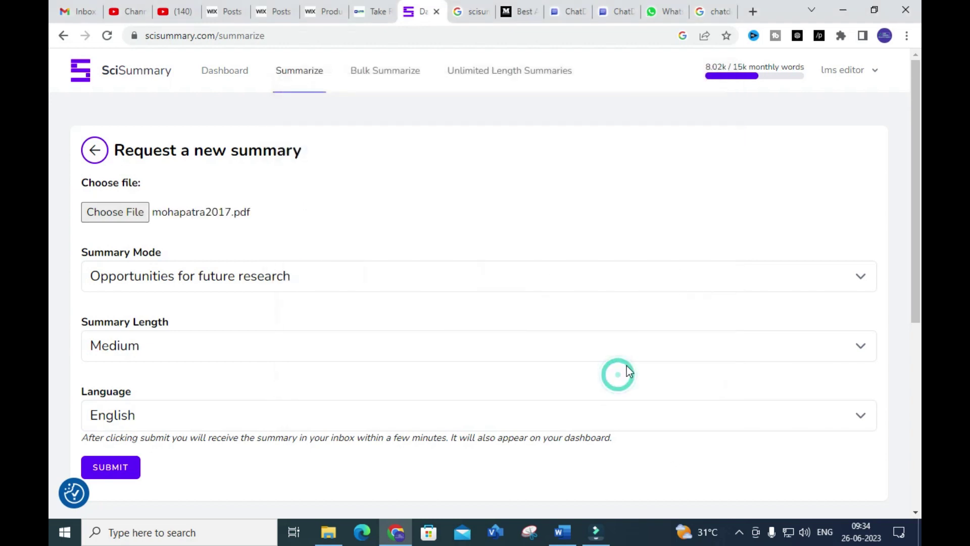
Submit the summary request for mohapatra2017.pdf with the chosen mode, length and language.
{"action": "scroll", "coordinate": [429, 289], "scroll_direction": "down", "scroll_amount": 4}
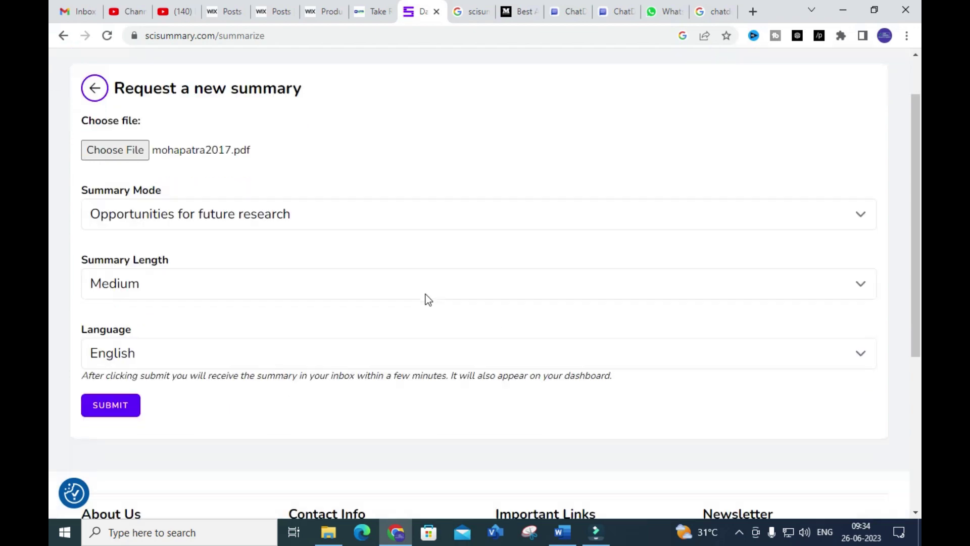
{"action": "left_click", "coordinate": [111, 264]}
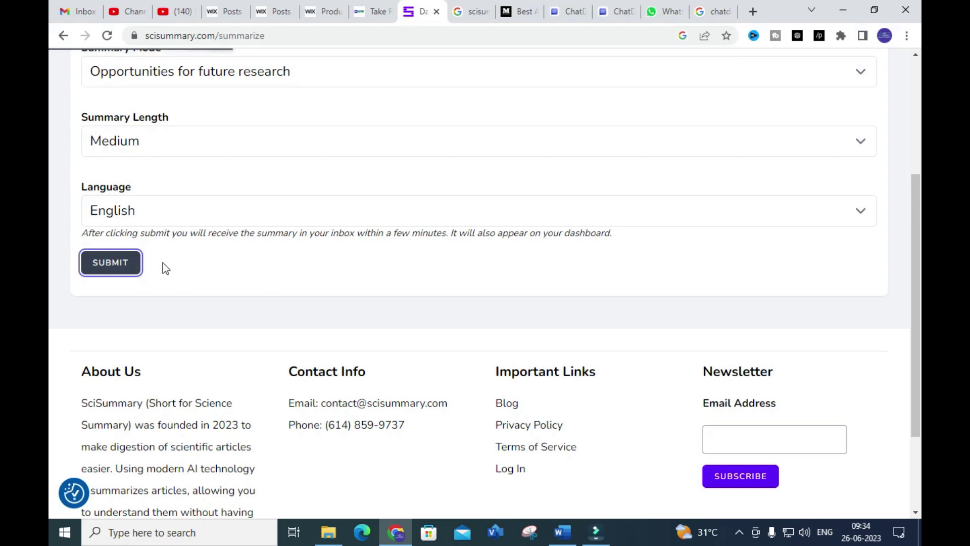
Open mohapatra2017.pdf from the desktop in Adobe Acrobat Reader and dismiss the file download prompt.
{"action": "left_click", "coordinate": [847, 6]}
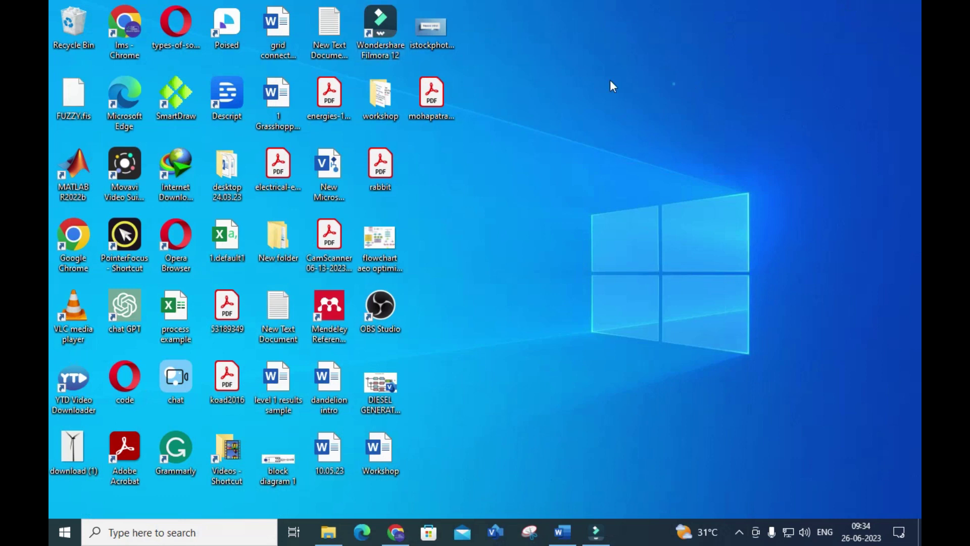
{"action": "left_click", "coordinate": [436, 100]}
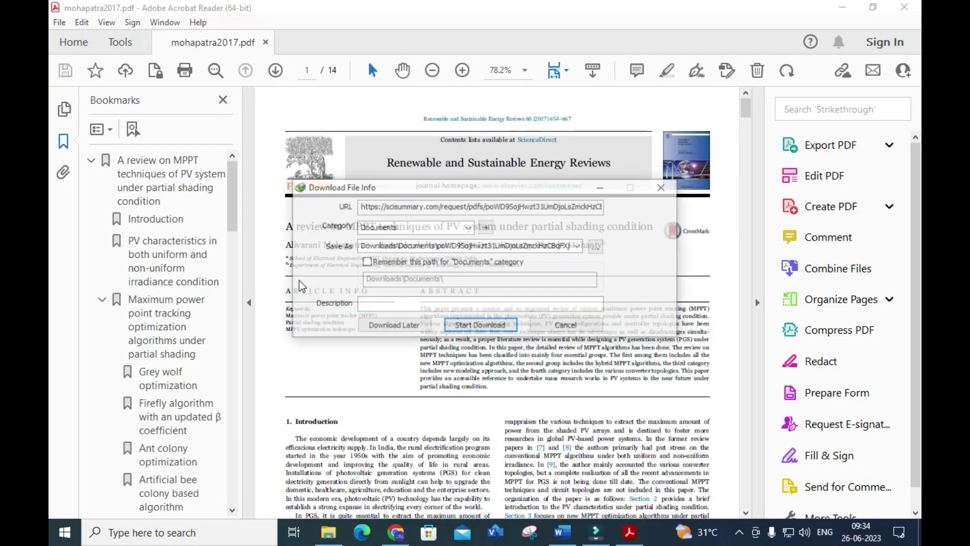
{"action": "key", "text": "Escape"}
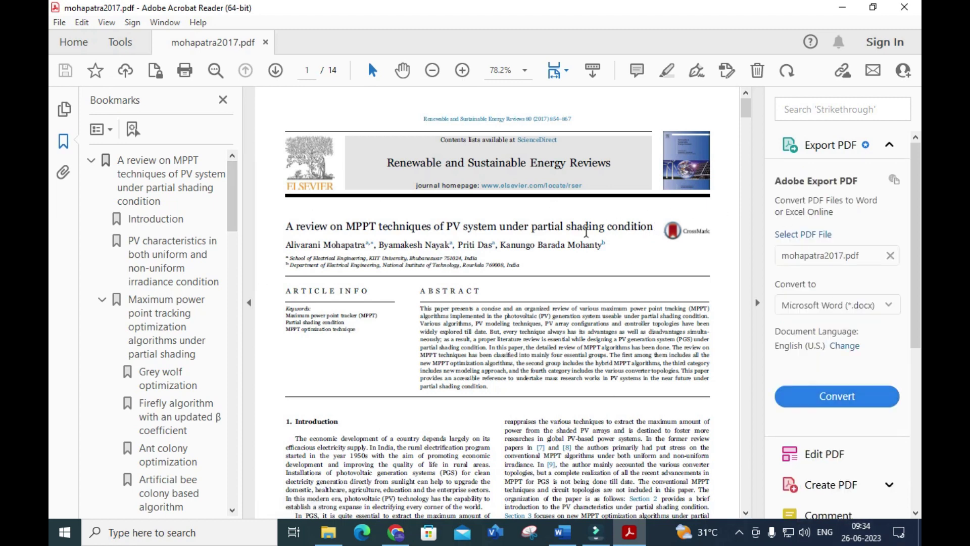
Return to the SciSummary request in the browser and examine its notice, pricing options and summary progress.
{"action": "left_click", "coordinate": [397, 533]}
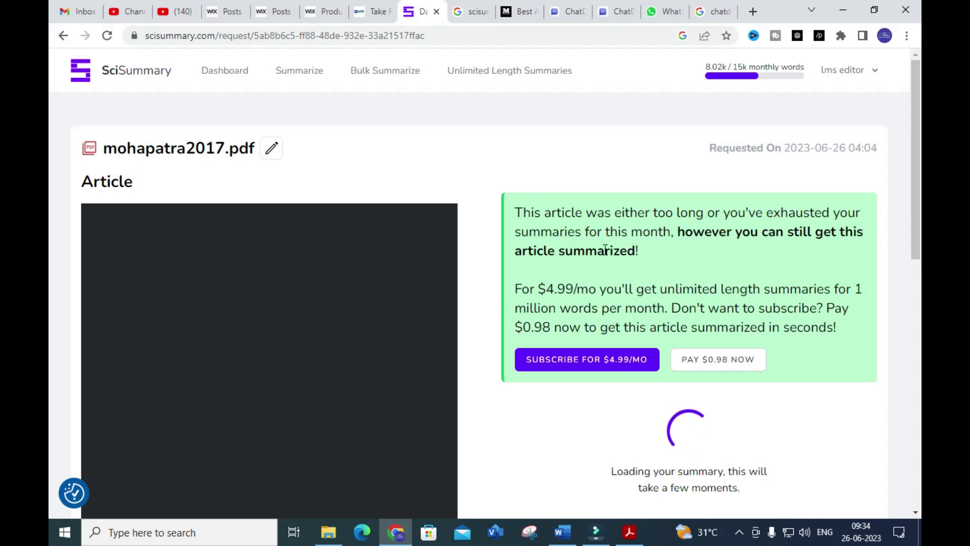
{"action": "scroll", "coordinate": [602, 252], "scroll_direction": "down", "scroll_amount": 2}
{"action": "scroll", "coordinate": [596, 248], "scroll_direction": "down", "scroll_amount": 4}
{"action": "scroll", "coordinate": [592, 245], "scroll_direction": "up", "scroll_amount": 5}
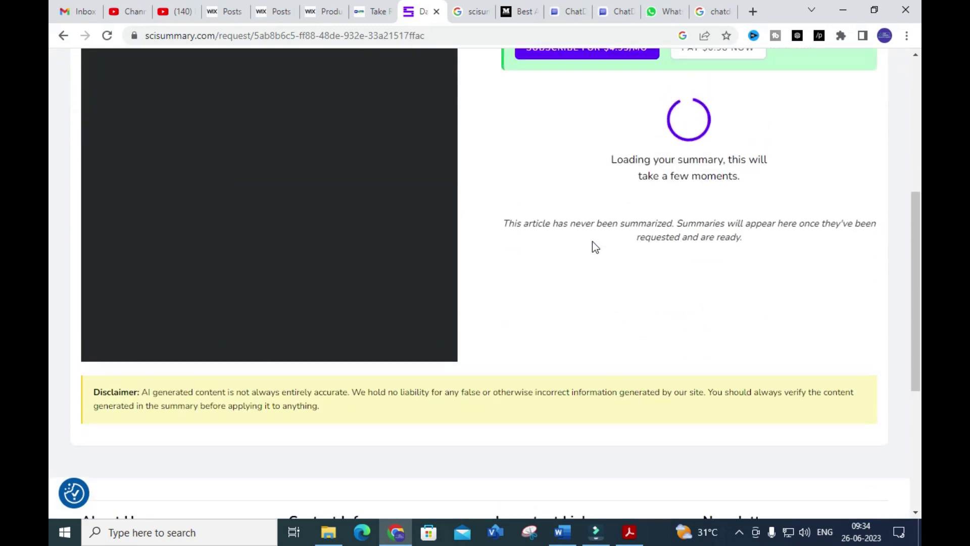
{"action": "scroll", "coordinate": [592, 240], "scroll_direction": "down", "scroll_amount": 1}
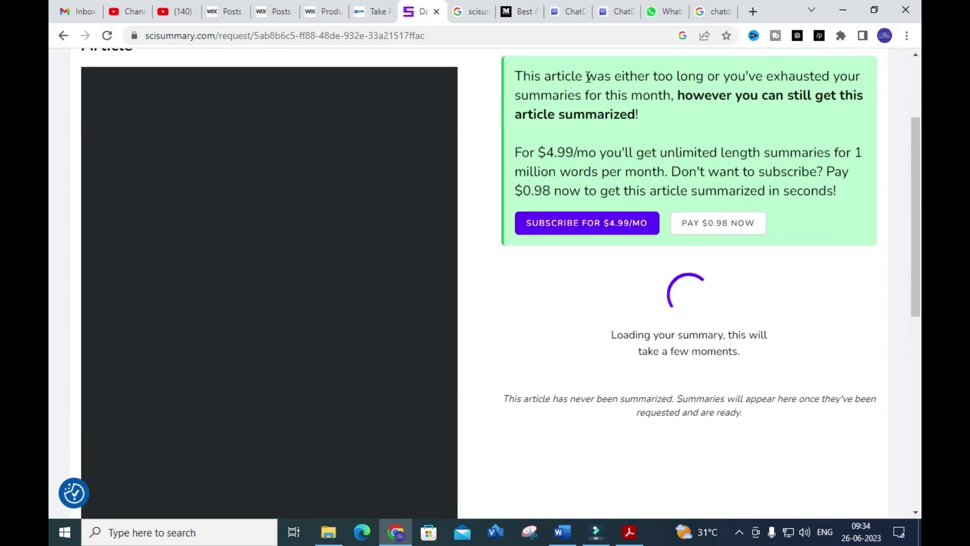
{"action": "scroll", "coordinate": [541, 230], "scroll_direction": "down", "scroll_amount": 2}
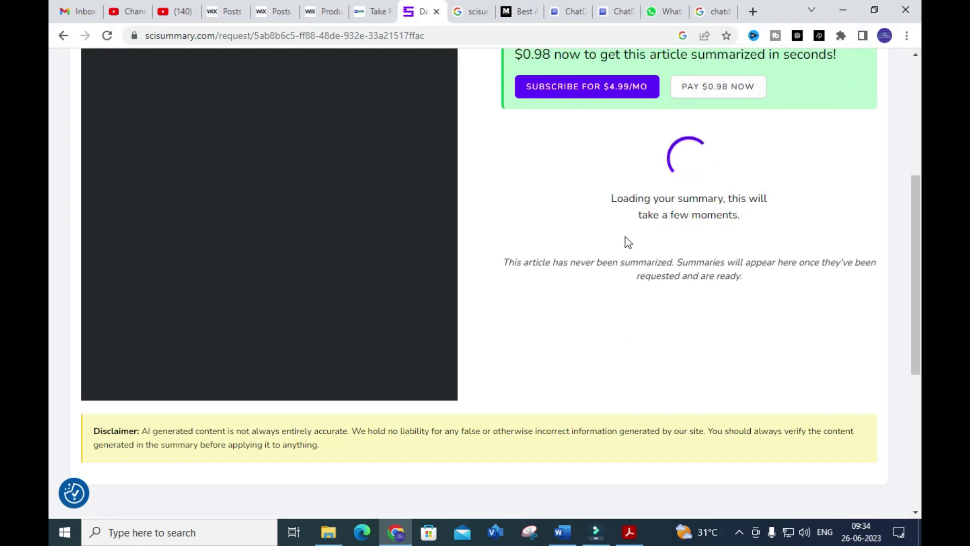
{"action": "scroll", "coordinate": [622, 240], "scroll_direction": "up", "scroll_amount": 2}
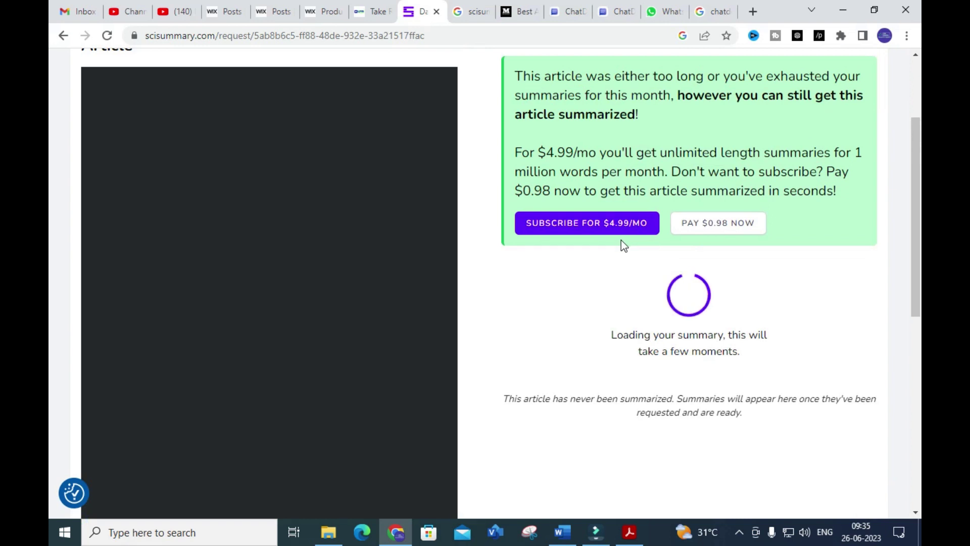
{"action": "scroll", "coordinate": [621, 241], "scroll_direction": "up", "scroll_amount": 1}
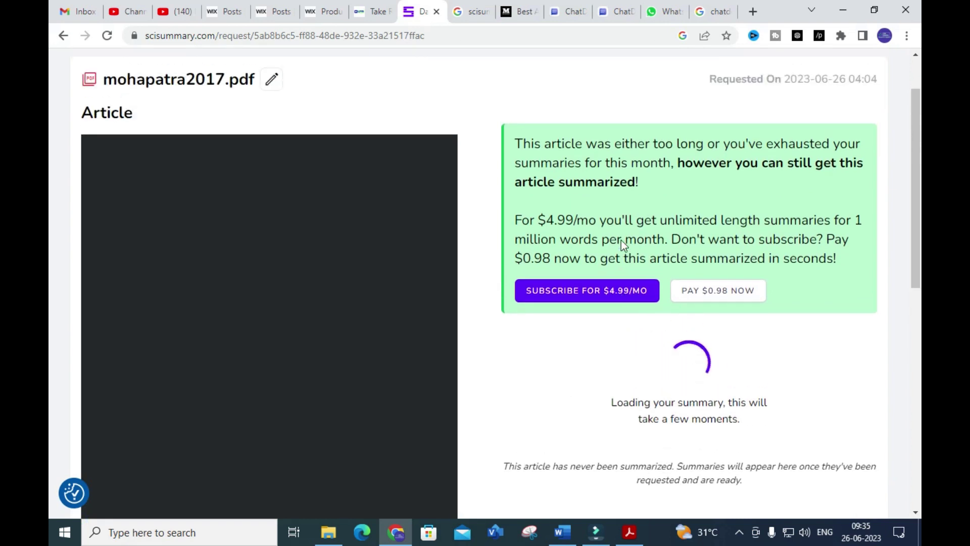
{"action": "left_click_drag", "start_coordinate": [517, 221], "coordinate": [847, 269]}
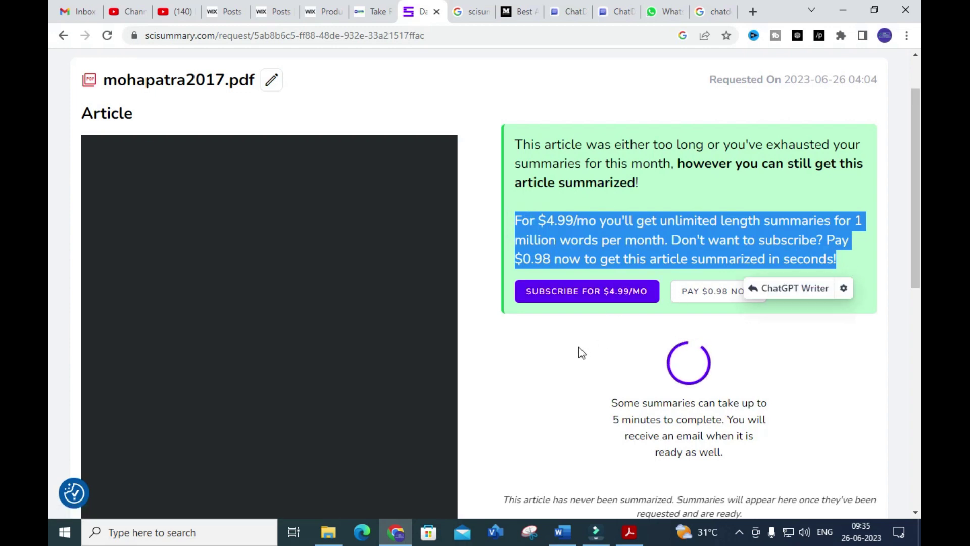
{"action": "scroll", "coordinate": [579, 347], "scroll_direction": "down", "scroll_amount": 2}
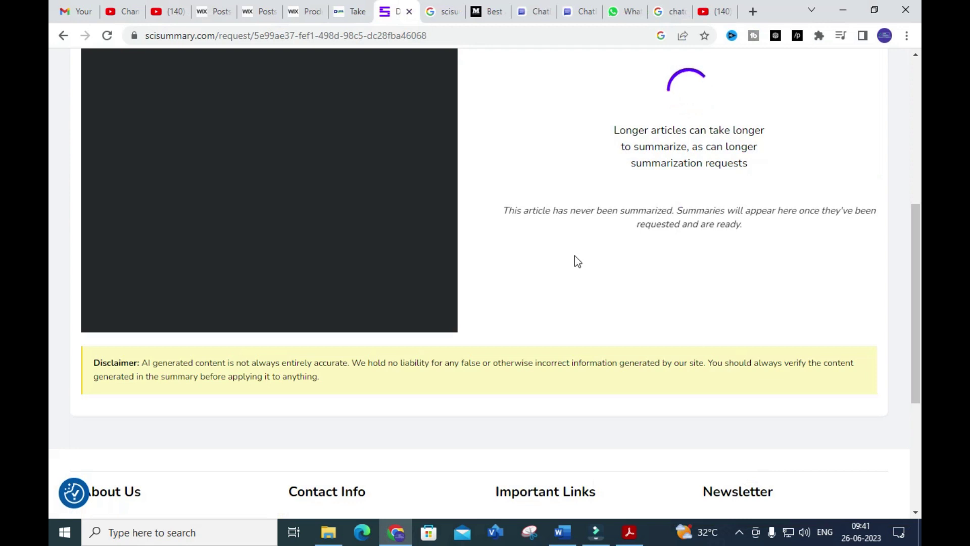
{"action": "scroll", "coordinate": [573, 258], "scroll_direction": "up", "scroll_amount": 3}
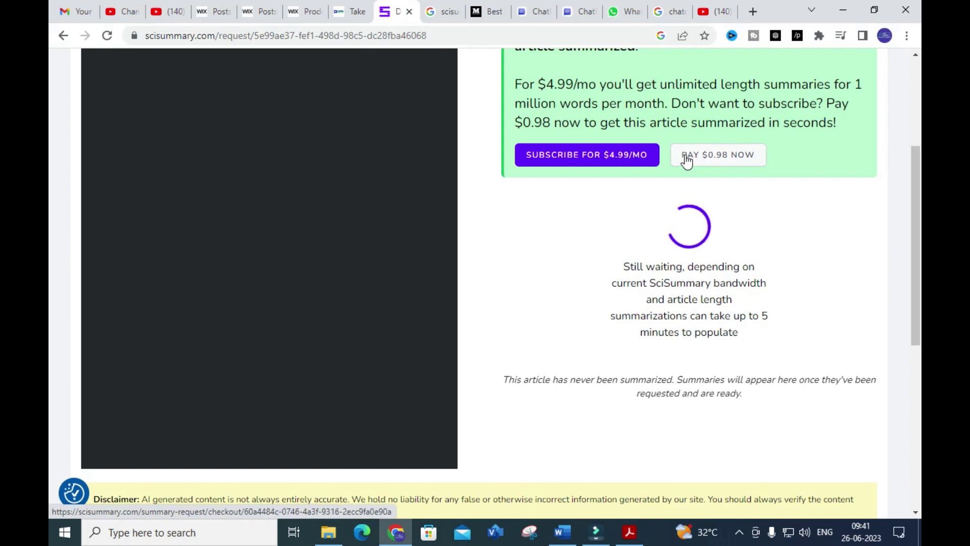
{"action": "scroll", "coordinate": [690, 161], "scroll_direction": "down", "scroll_amount": 1}
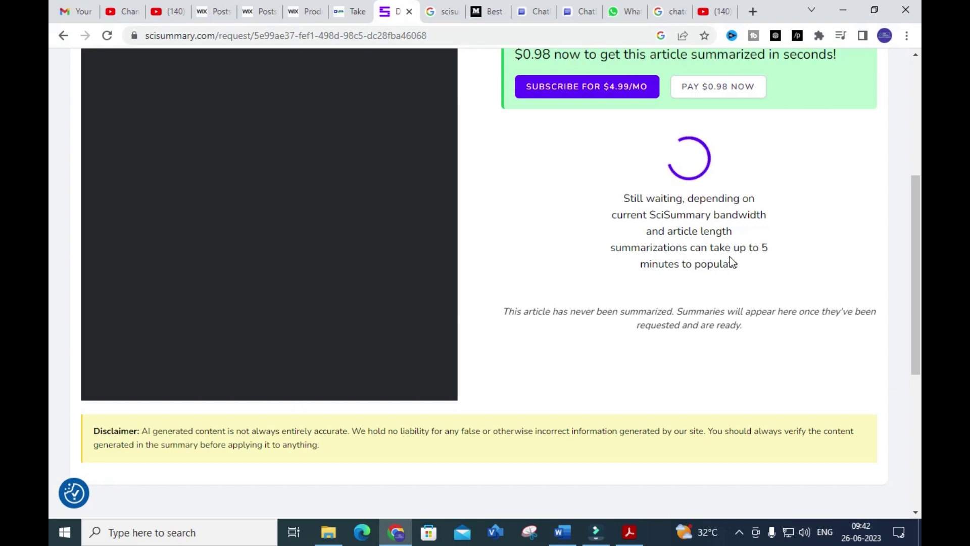
Go back to a new file summary request and look over the available summary modes.
{"action": "scroll", "coordinate": [494, 221], "scroll_direction": "up", "scroll_amount": 5}
{"action": "left_click", "coordinate": [63, 35]}
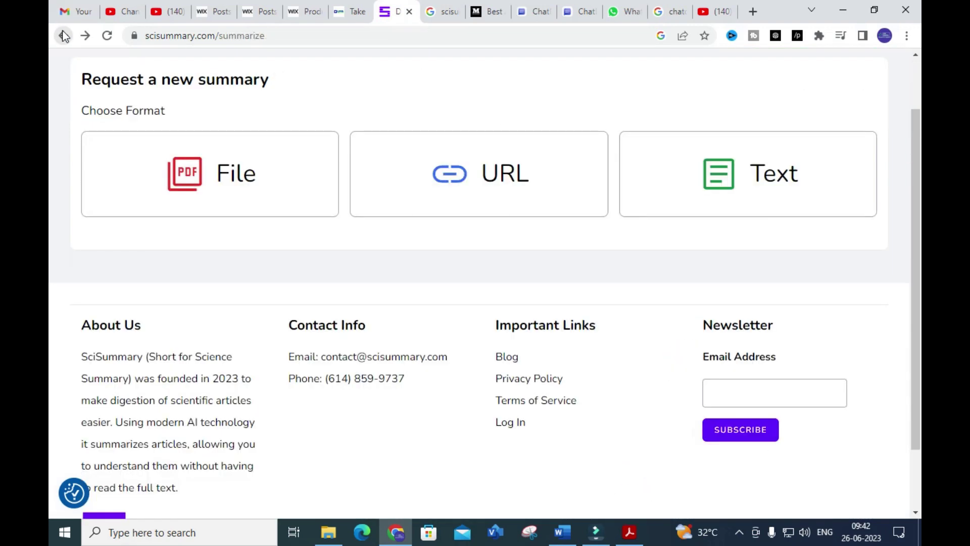
{"action": "scroll", "coordinate": [222, 283], "scroll_direction": "up", "scroll_amount": 2}
{"action": "left_click", "coordinate": [231, 244]}
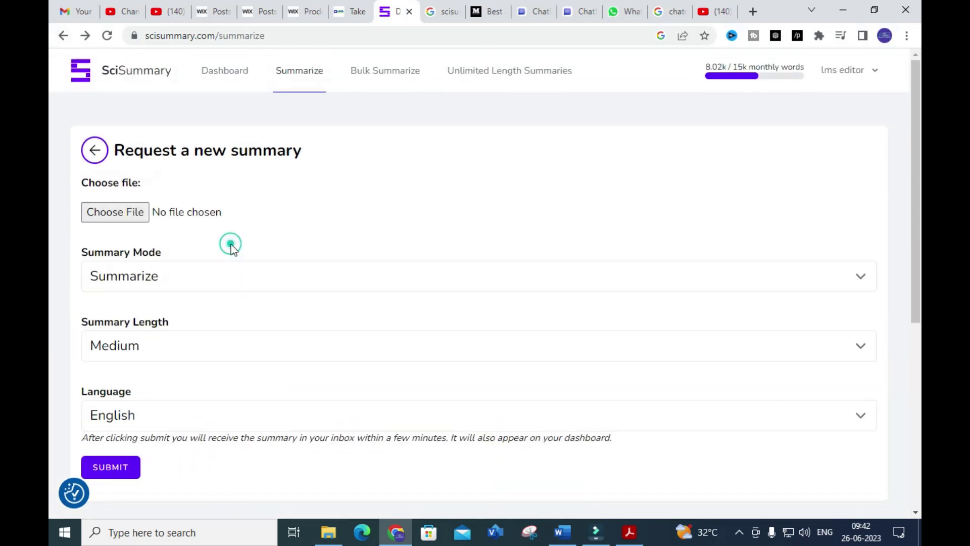
{"action": "left_click", "coordinate": [198, 282]}
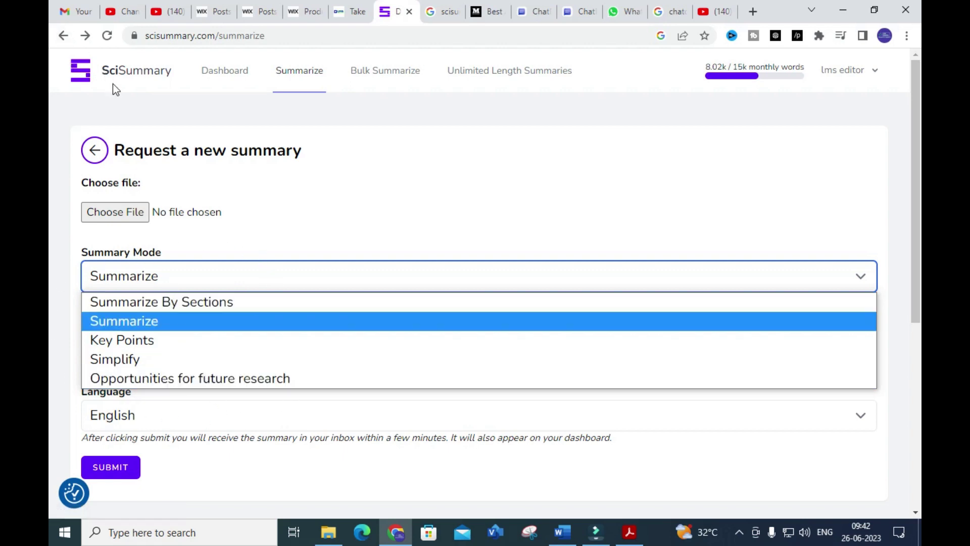
{"action": "key", "text": "Up"}
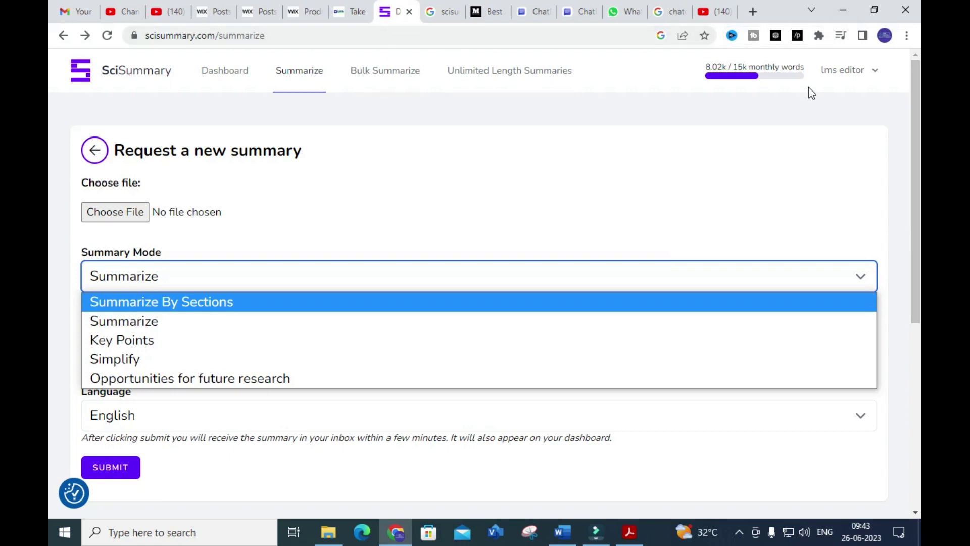
Look over the Google results for ChatDOC and its home page.
{"action": "left_click", "coordinate": [588, 12]}
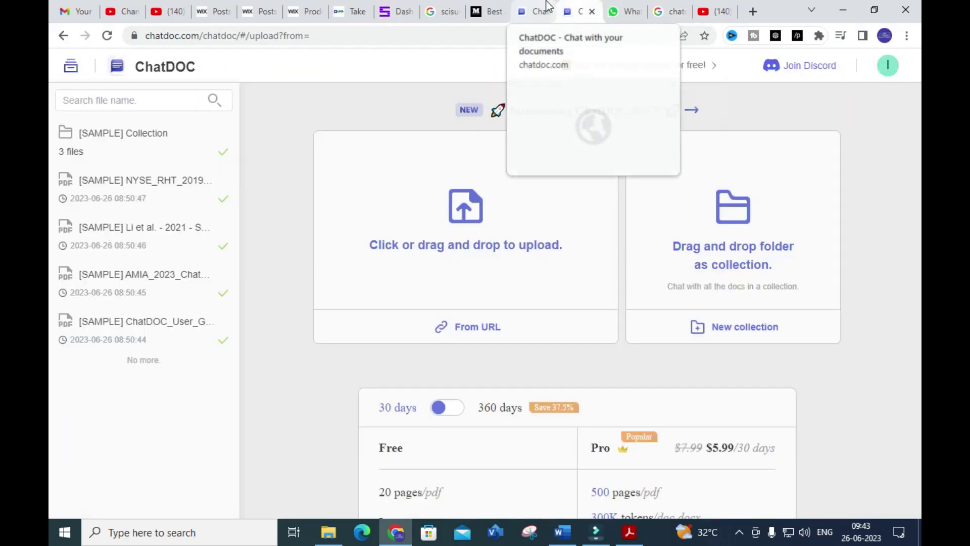
{"action": "left_click", "coordinate": [668, 11]}
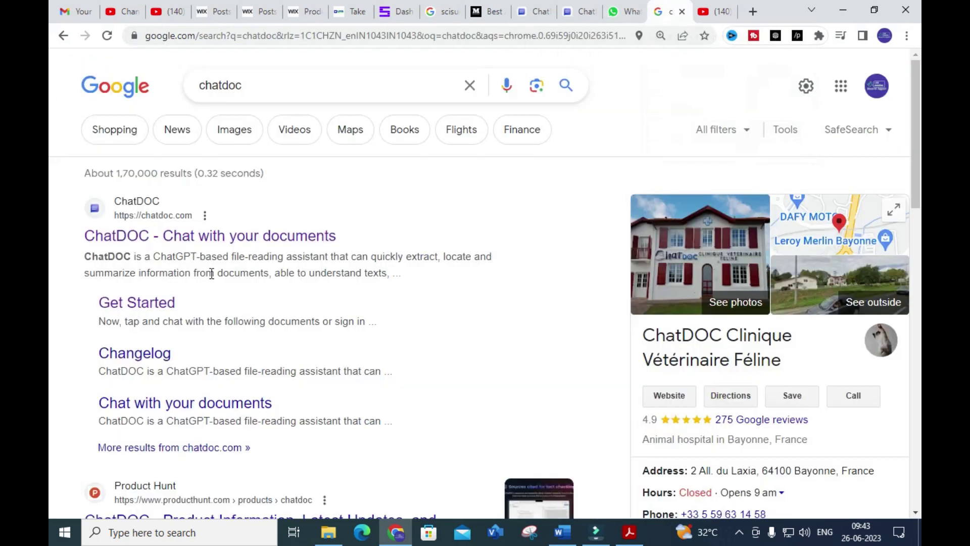
{"action": "scroll", "coordinate": [191, 246], "scroll_direction": "down", "scroll_amount": 1}
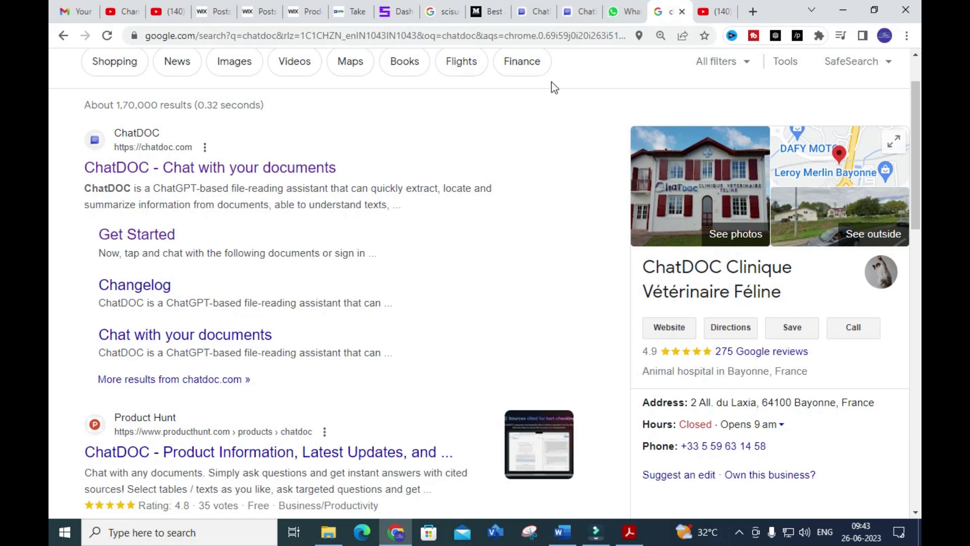
{"action": "left_click", "coordinate": [554, 9]}
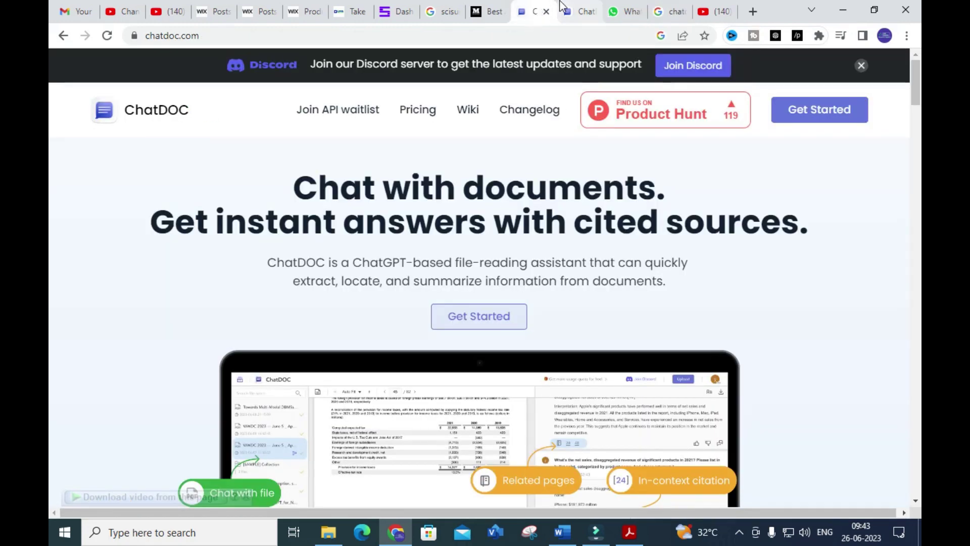
Review the Free and Pro plan limits on ChatDOC's upload page.
{"action": "left_click", "coordinate": [561, 7]}
{"action": "scroll", "coordinate": [600, 283], "scroll_direction": "down", "scroll_amount": 2}
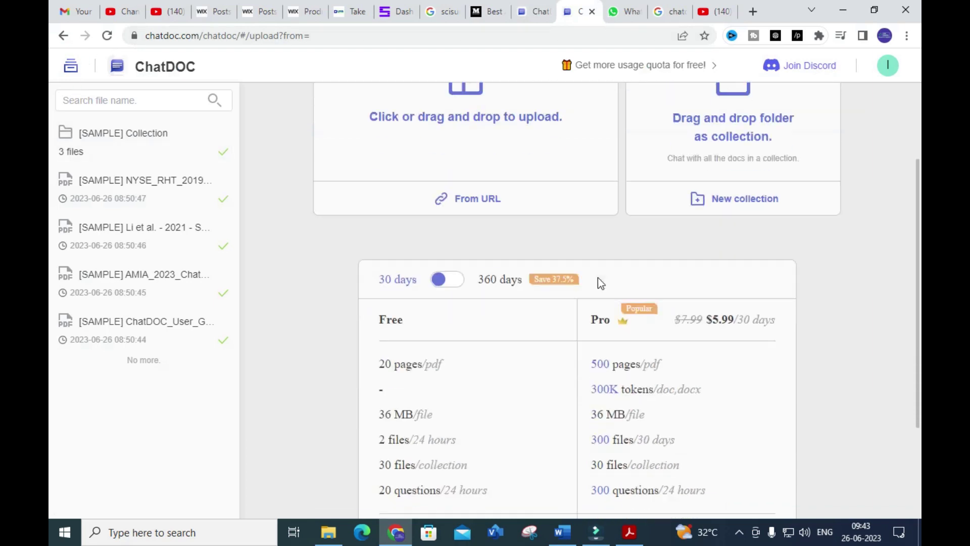
{"action": "scroll", "coordinate": [481, 226], "scroll_direction": "down", "scroll_amount": 3}
{"action": "scroll", "coordinate": [481, 230], "scroll_direction": "up", "scroll_amount": 4}
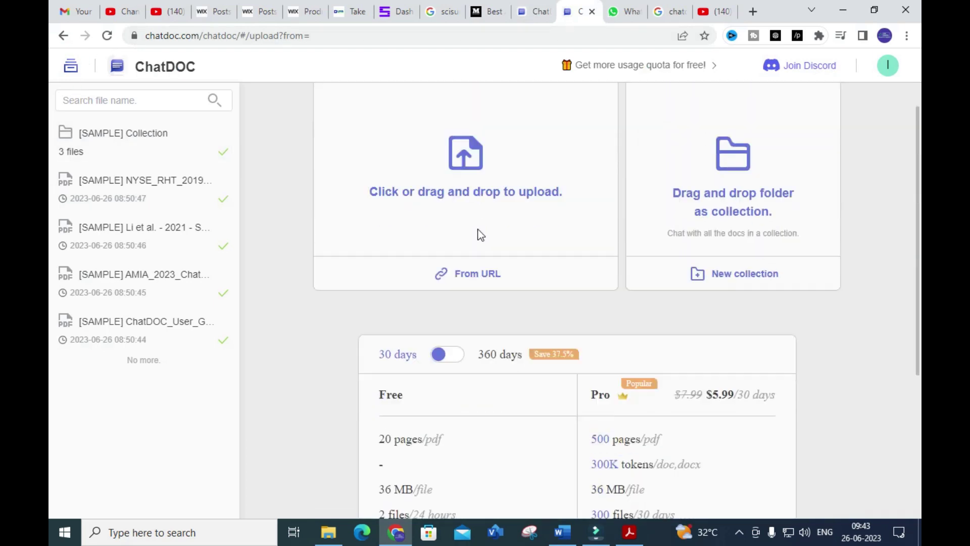
{"action": "scroll", "coordinate": [481, 235], "scroll_direction": "down", "scroll_amount": 4}
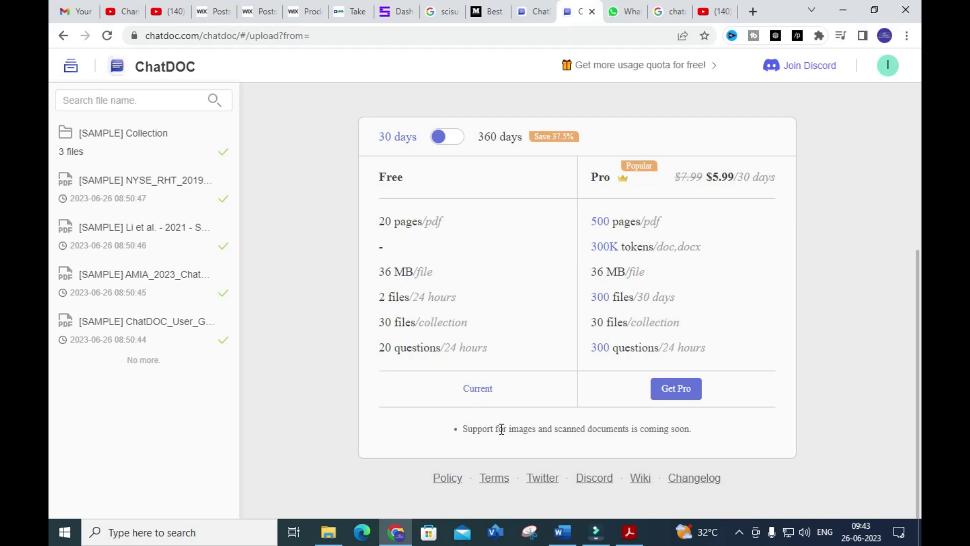
{"action": "scroll", "coordinate": [460, 376], "scroll_direction": "up", "scroll_amount": 5}
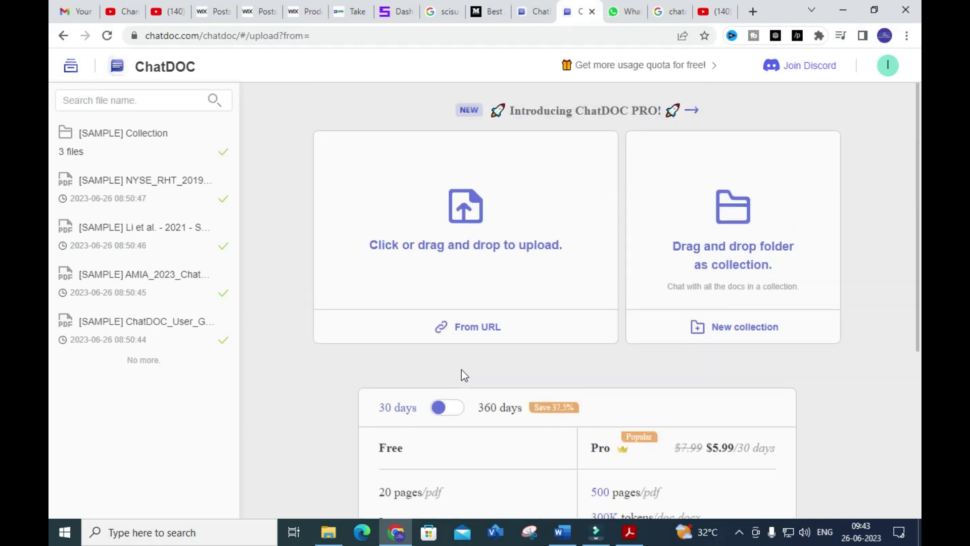
Upload mohapatra2017.pdf from the Desktop to ChatDOC for analysis.
{"action": "left_click", "coordinate": [466, 215]}
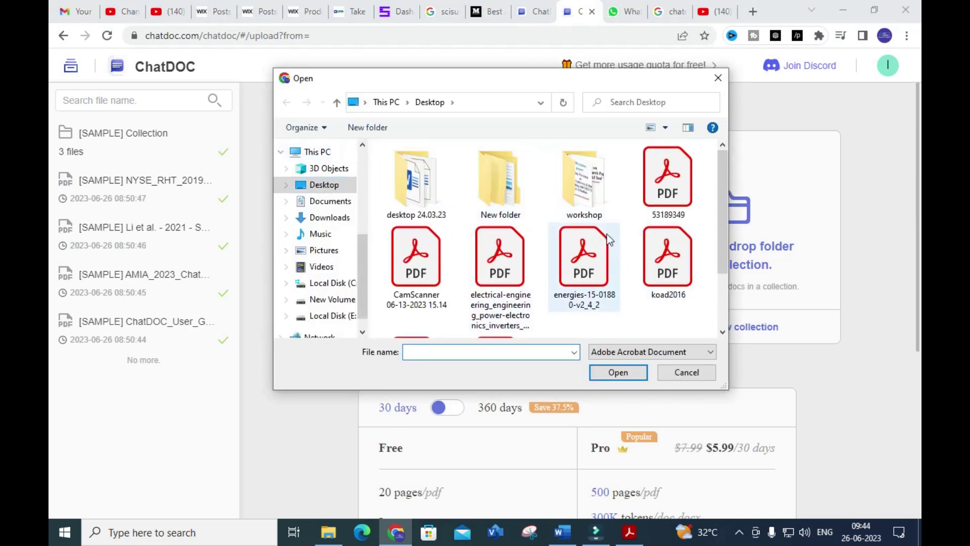
{"action": "scroll", "coordinate": [520, 252], "scroll_direction": "down", "scroll_amount": 2}
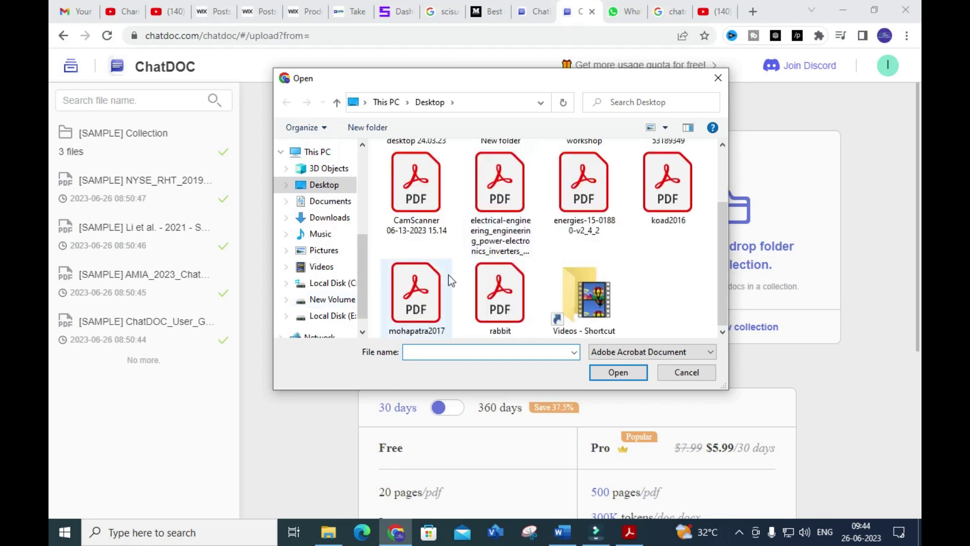
{"action": "left_click", "coordinate": [430, 283]}
{"action": "left_click", "coordinate": [614, 372]}
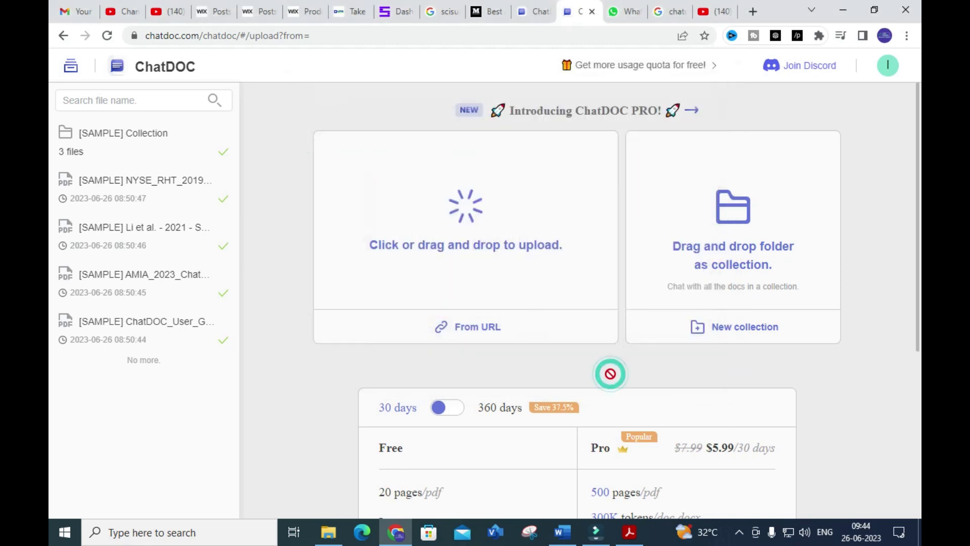
{"action": "mouse_move", "coordinate": [206, 196]}
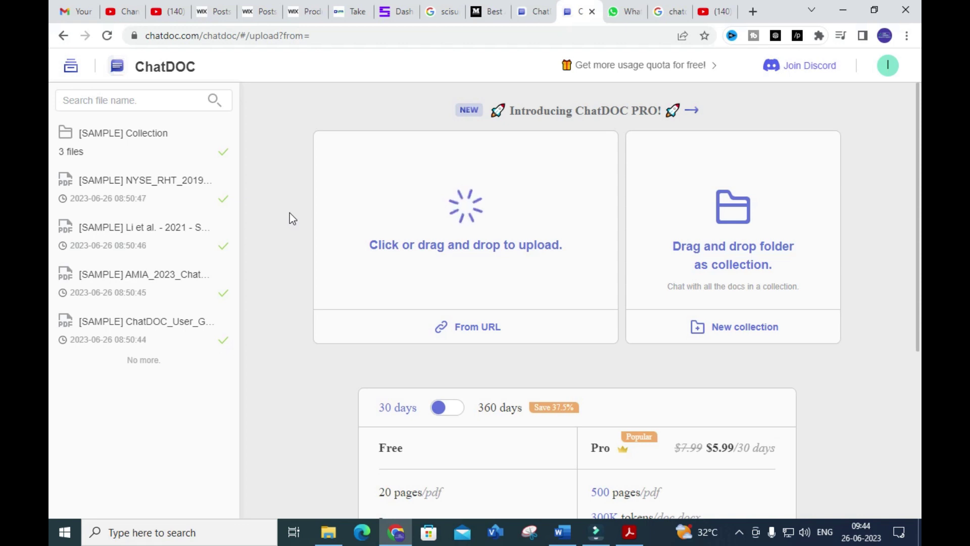
{"action": "scroll", "coordinate": [338, 249], "scroll_direction": "down", "scroll_amount": 1}
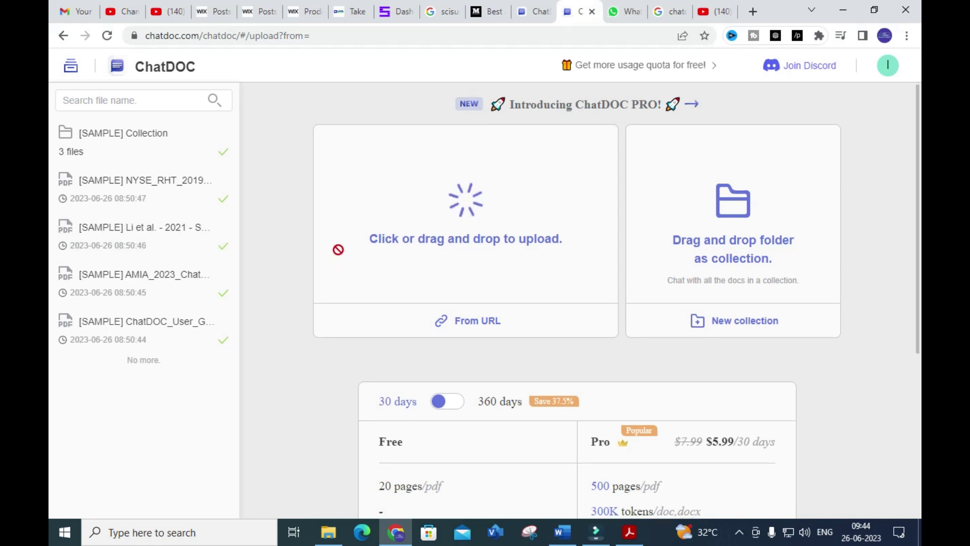
{"action": "scroll", "coordinate": [336, 253], "scroll_direction": "down", "scroll_amount": 5}
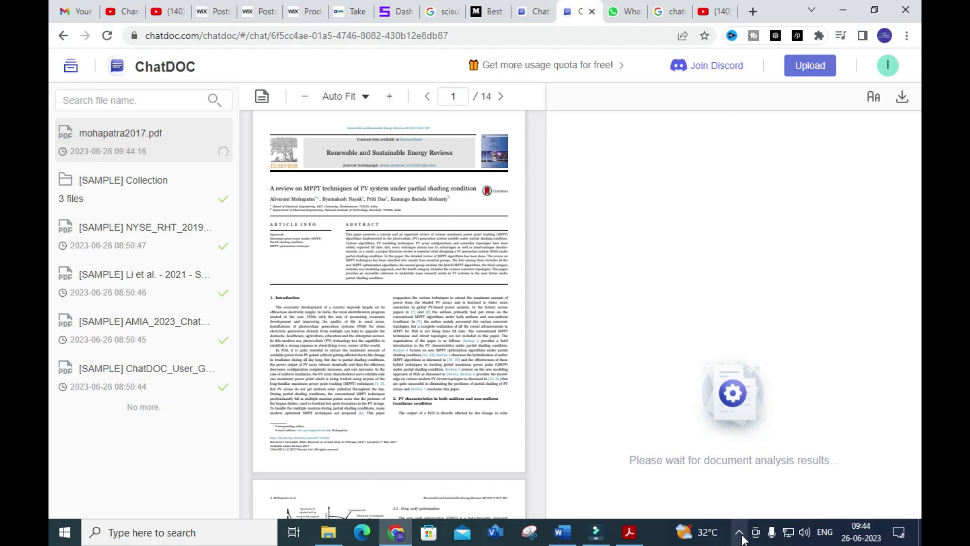
Look through the suggested questions about the mohapatra2017.pdf document.
{"action": "scroll", "coordinate": [681, 348], "scroll_direction": "down", "scroll_amount": 3}
{"action": "scroll", "coordinate": [677, 325], "scroll_direction": "up", "scroll_amount": 3}
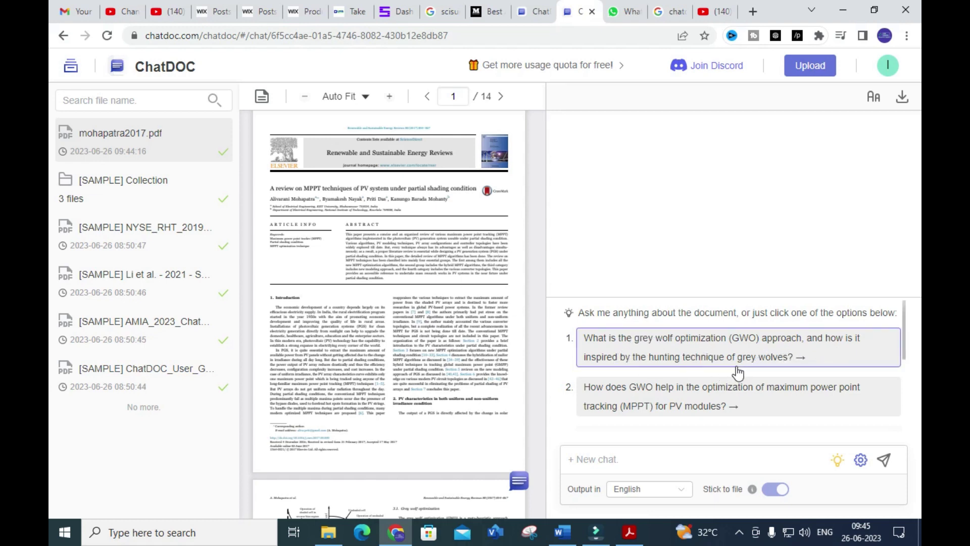
{"action": "scroll", "coordinate": [727, 368], "scroll_direction": "down", "scroll_amount": 2}
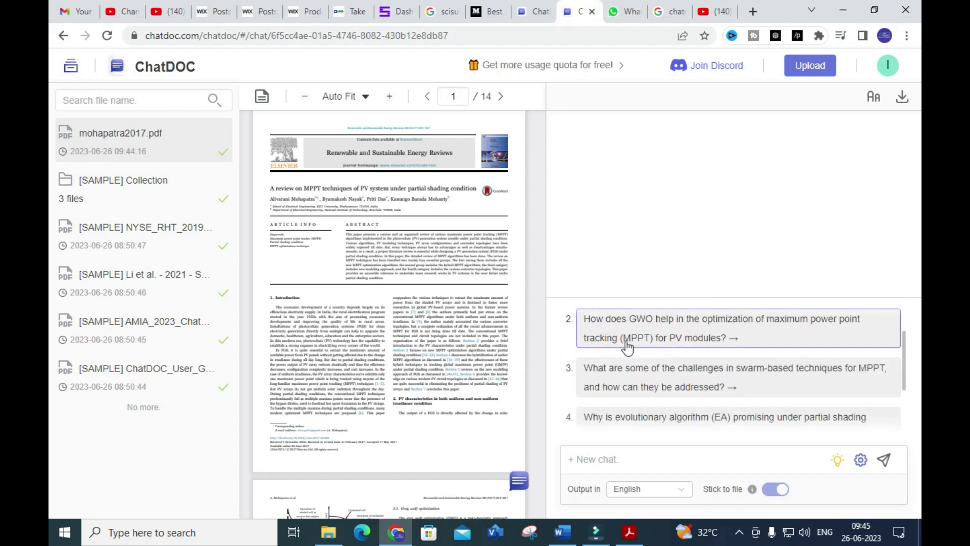
{"action": "scroll", "coordinate": [679, 354], "scroll_direction": "down", "scroll_amount": 2}
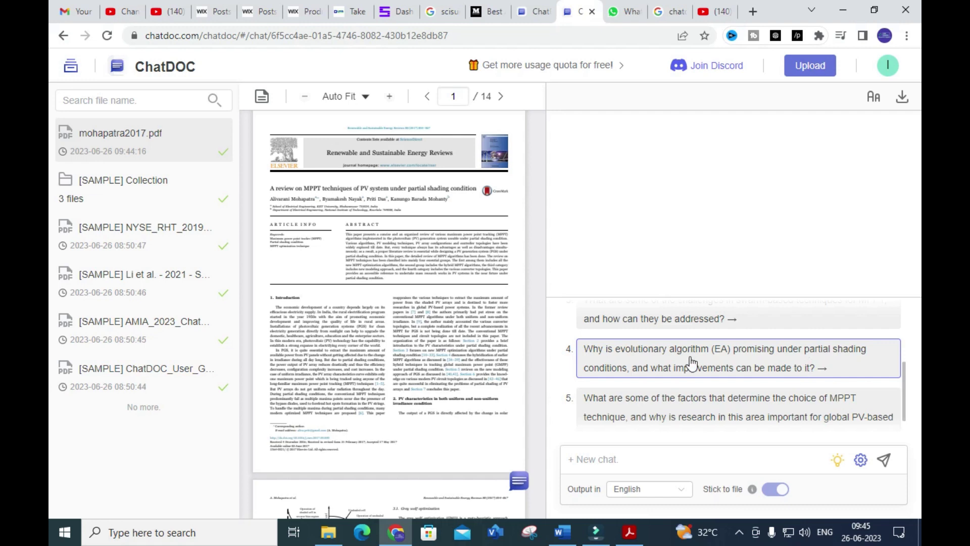
{"action": "scroll", "coordinate": [743, 376], "scroll_direction": "down", "scroll_amount": 1}
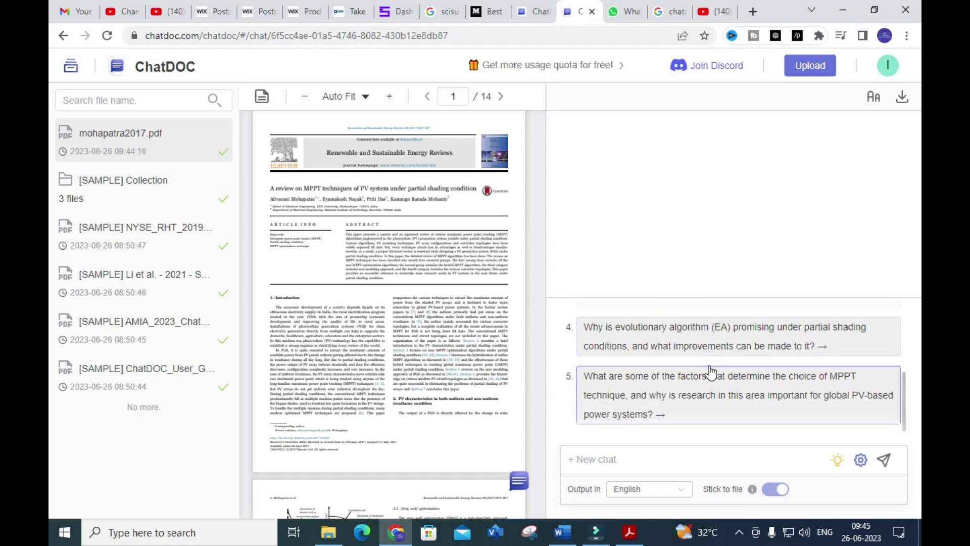
{"action": "scroll", "coordinate": [756, 404], "scroll_direction": "up", "scroll_amount": 5}
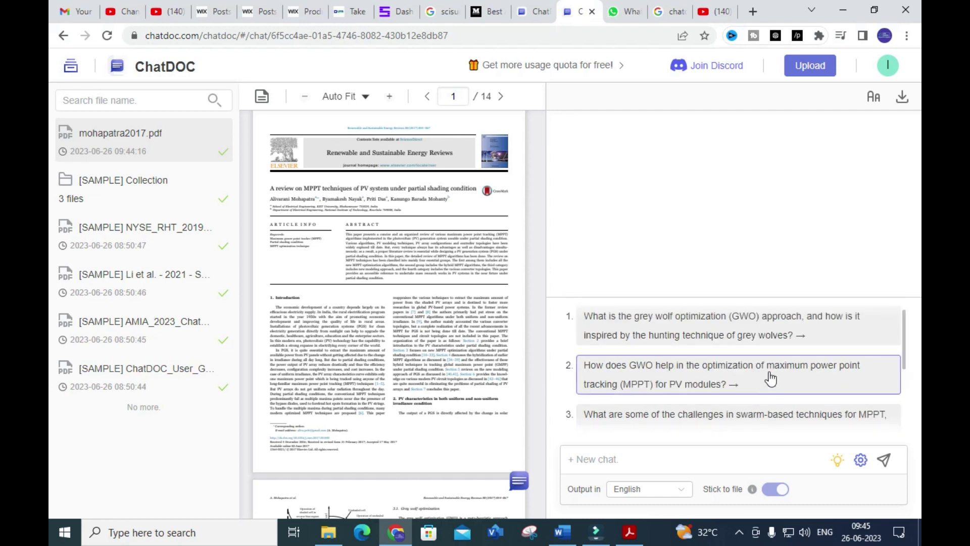
{"action": "scroll", "coordinate": [758, 372], "scroll_direction": "down", "scroll_amount": 3}
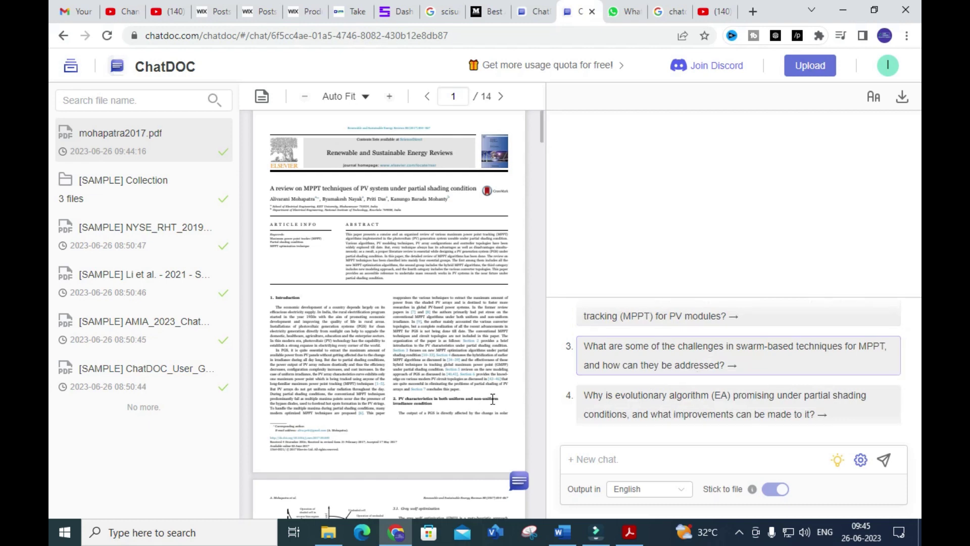
{"action": "scroll", "coordinate": [619, 374], "scroll_direction": "down", "scroll_amount": 3}
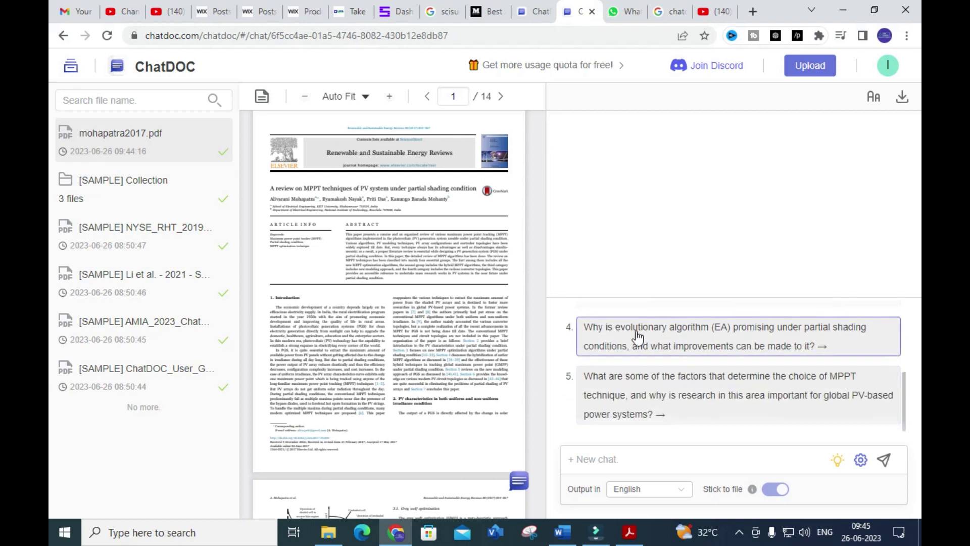
Ask the suggested question on why evolutionary algorithm (EA) is promising under partial shading conditions, and read the answer from its beginning.
{"action": "left_click", "coordinate": [638, 335]}
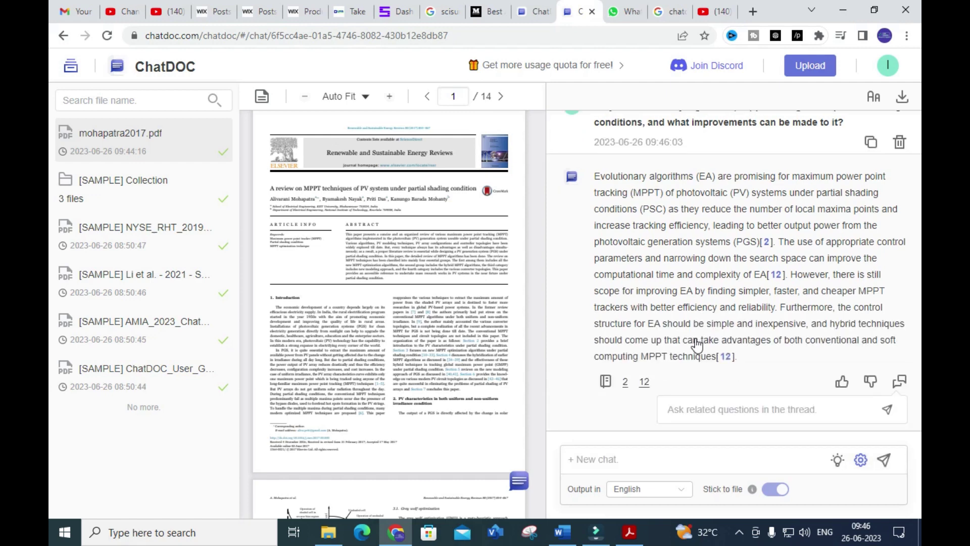
{"action": "scroll", "coordinate": [704, 229], "scroll_direction": "up", "scroll_amount": 1}
{"action": "scroll", "coordinate": [704, 228], "scroll_direction": "up", "scroll_amount": 1}
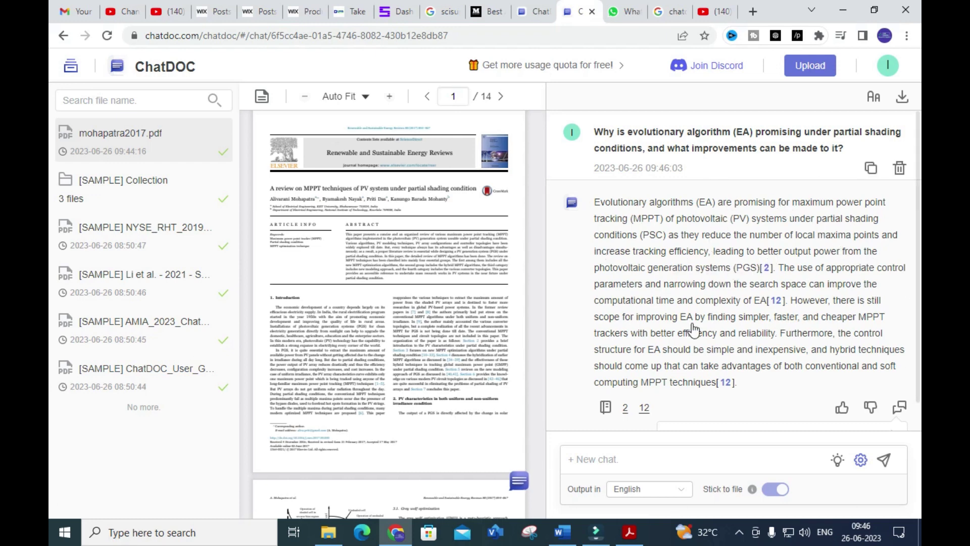
Ask a new question in the chat: "what are the advantages of GWO method".
{"action": "left_click", "coordinate": [639, 459]}
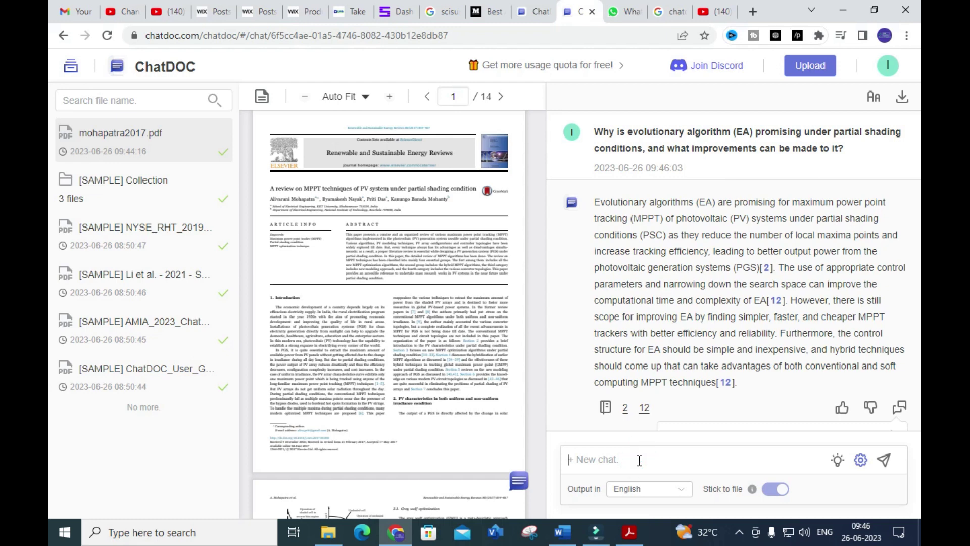
{"action": "type", "text": "W"}
{"action": "key", "text": "BackSpace"}
{"action": "type", "text": "what are the advantages of"}
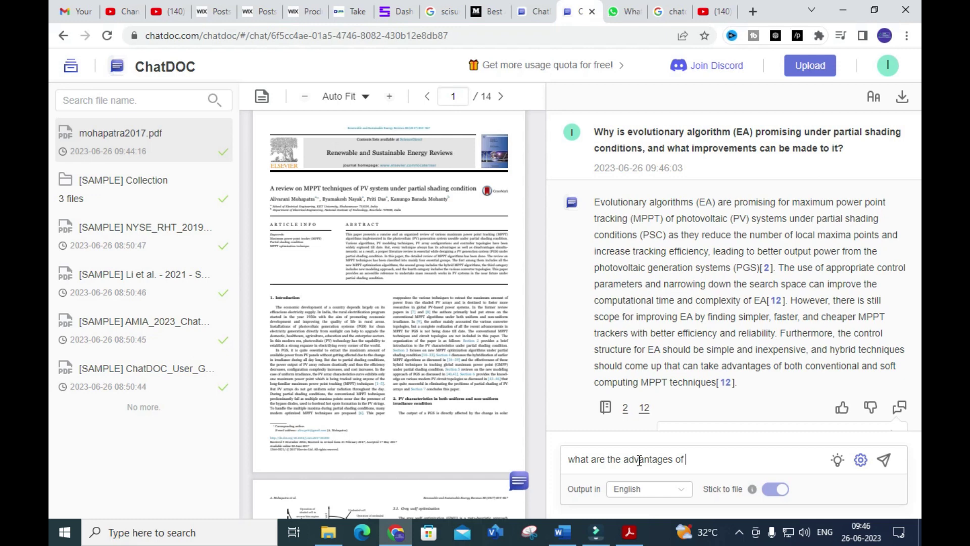
{"action": "type", "text": " GE"}
{"action": "type", "text": "O mr"}
{"action": "key", "text": "BackSpace"}
{"action": "type", "text": "ethod"}
{"action": "key", "text": "Return"}
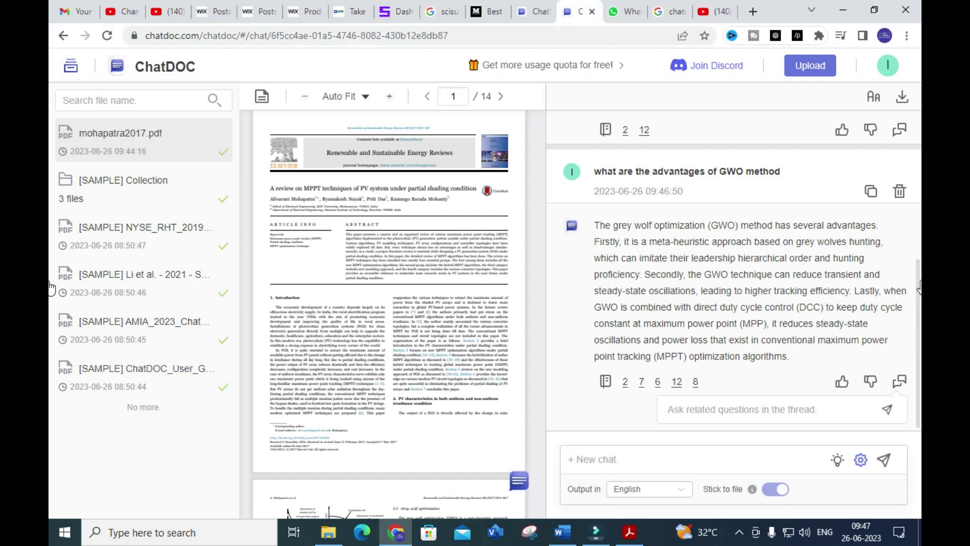
Open the page 2 source reference of the GWO answer and look over the surrounding pages of the paper.
{"action": "left_click", "coordinate": [626, 383]}
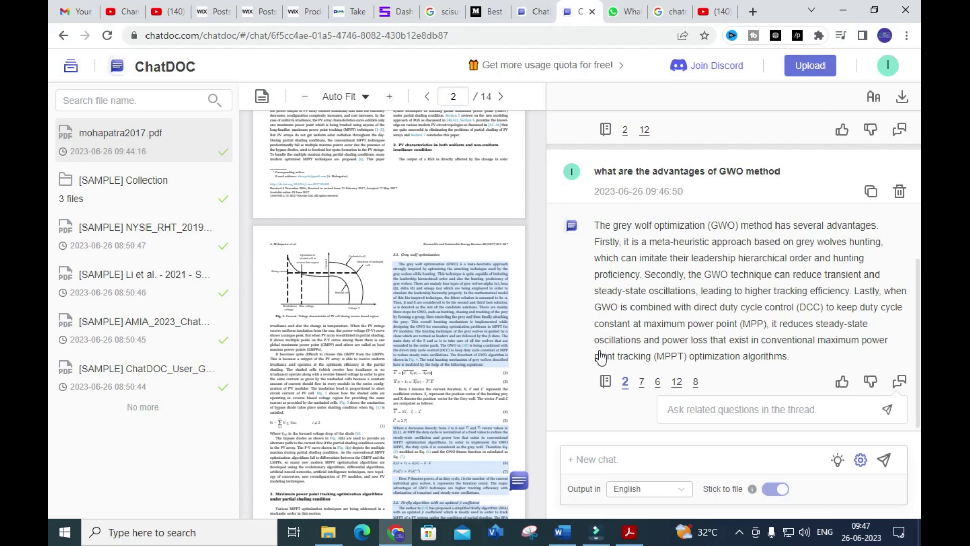
{"action": "scroll", "coordinate": [393, 328], "scroll_direction": "down", "scroll_amount": 5}
{"action": "scroll", "coordinate": [374, 323], "scroll_direction": "up", "scroll_amount": 5}
{"action": "scroll", "coordinate": [370, 328], "scroll_direction": "up", "scroll_amount": 8}
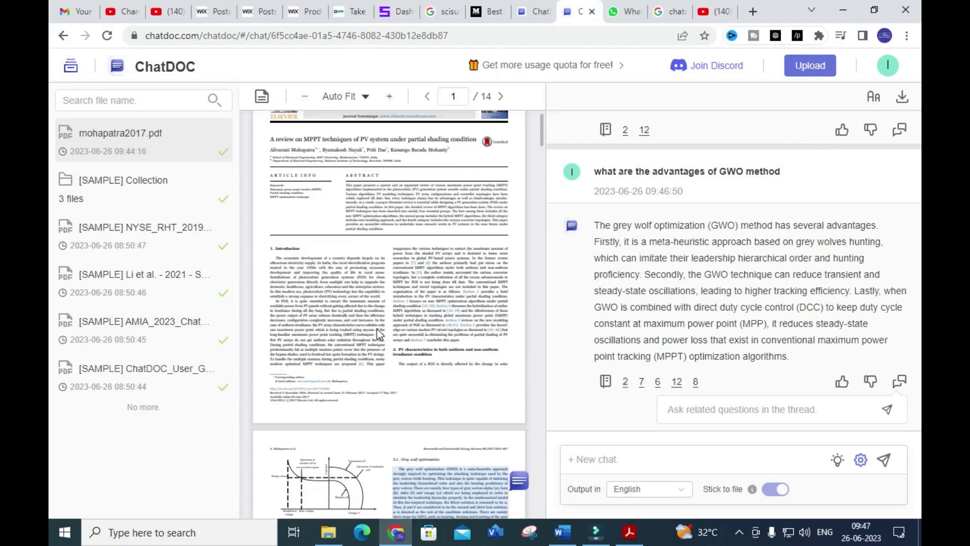